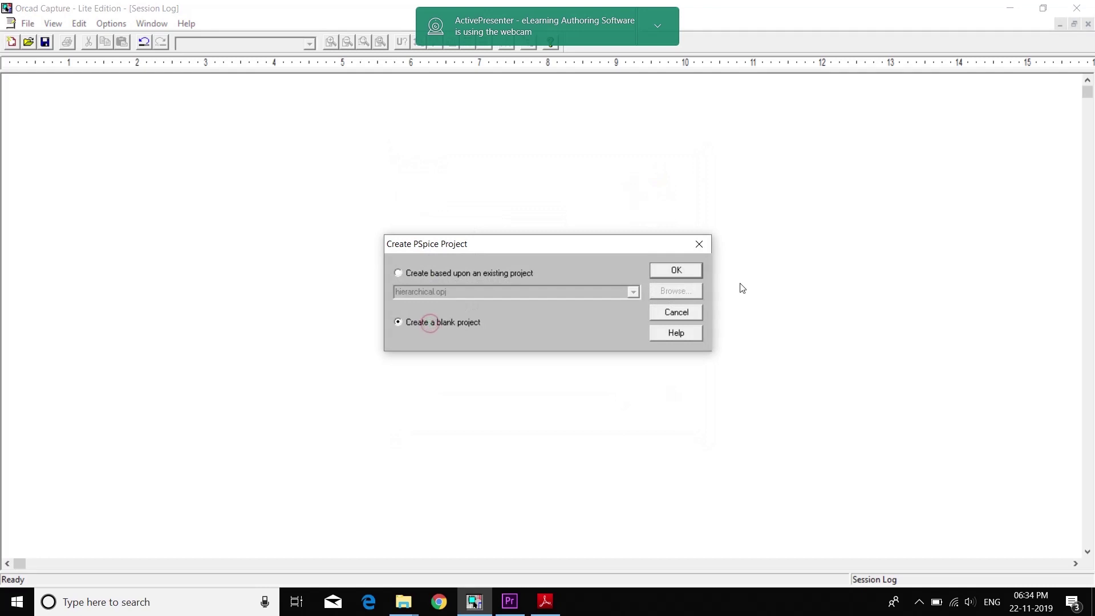
Step: Create the blank PSpice project and place one 555D timer from the EVAL library near the middle of the schematic page
click(672, 269)
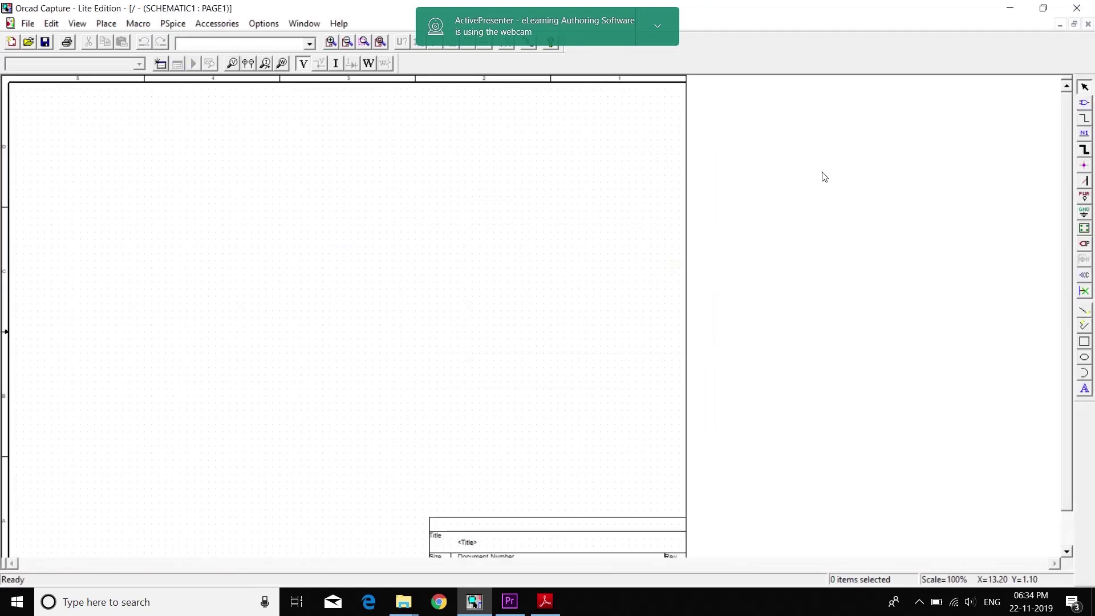
click(1084, 102)
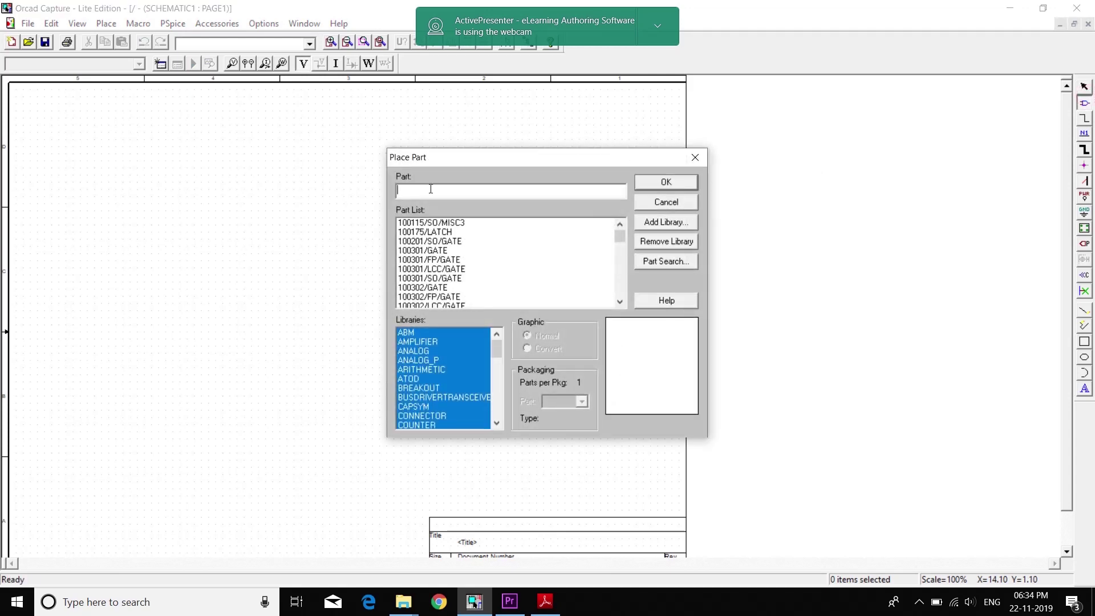
text(555D)
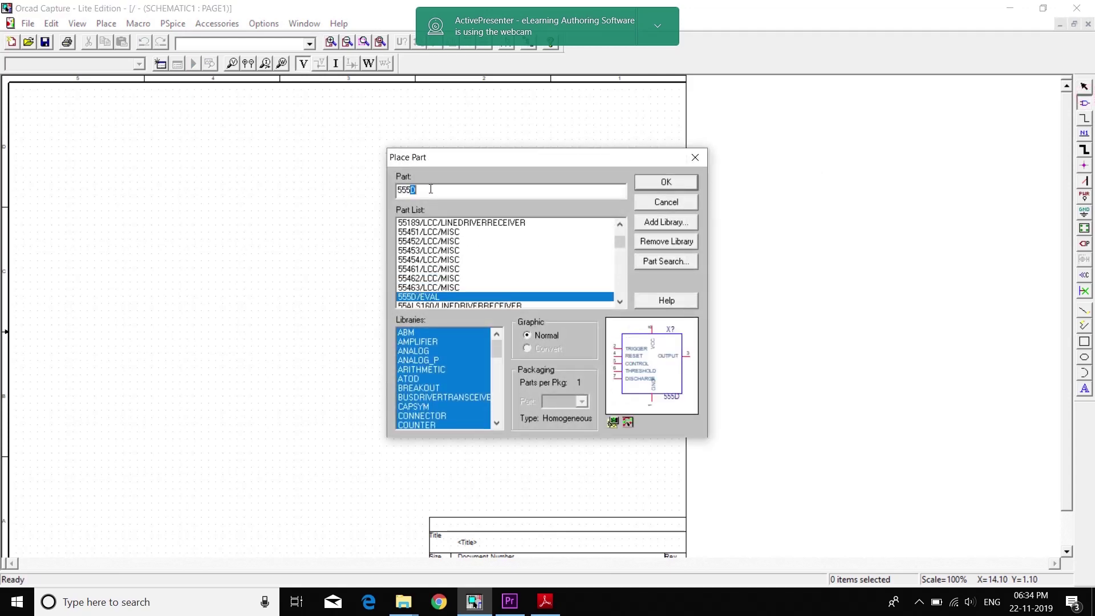
click(429, 296)
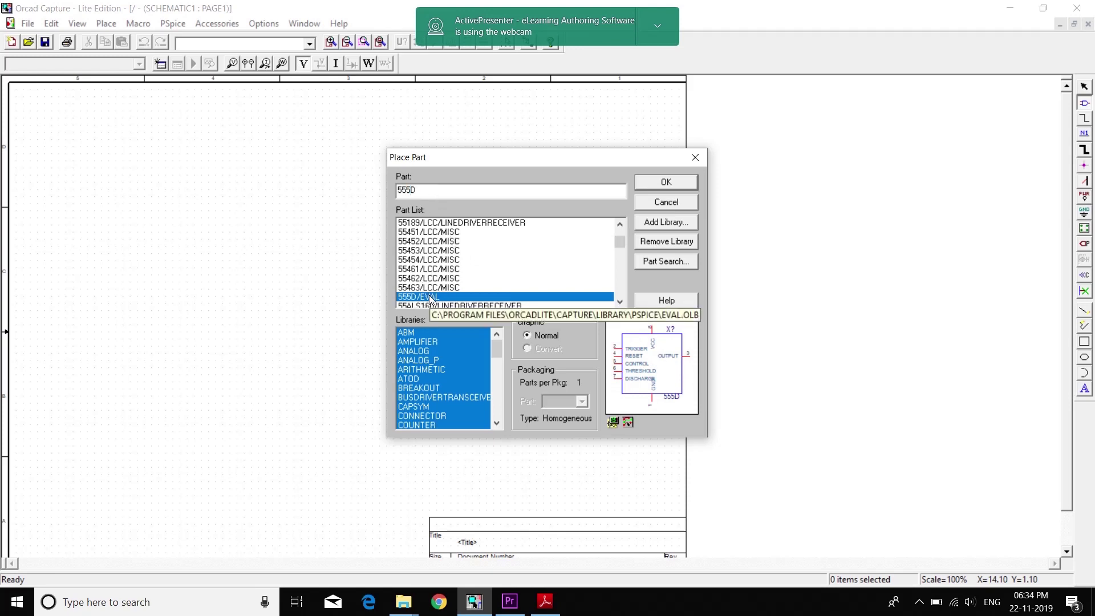
click(668, 188)
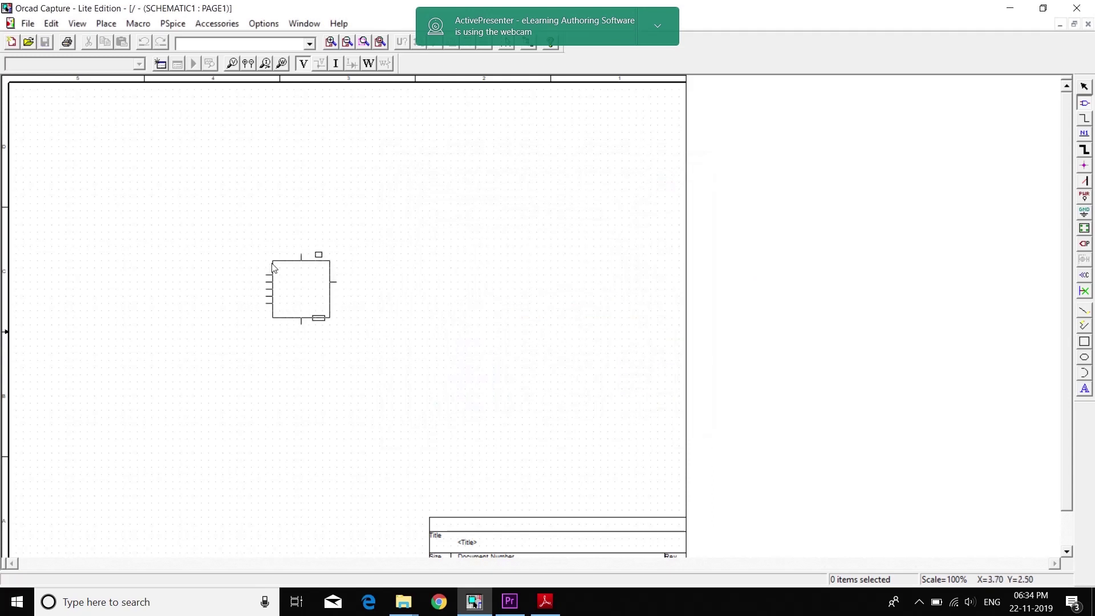
click(273, 267)
right_click(372, 250)
click(433, 258)
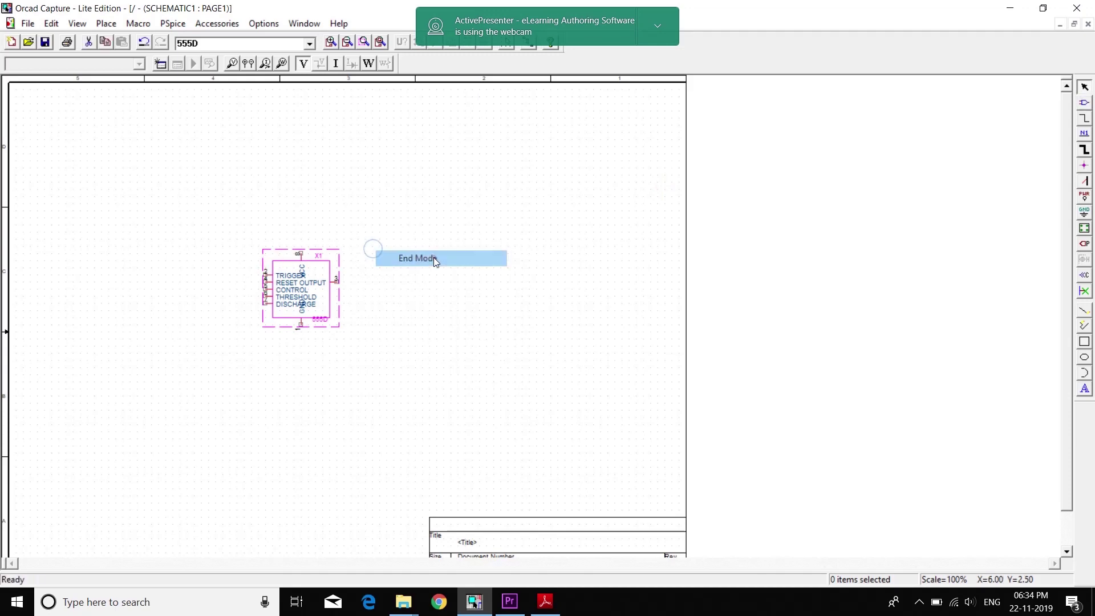
Step: Draw a short wire upward from VCC pin 8 of the 555D and a longer one downward from GND pin 1 to about Y=4.50
click(324, 42)
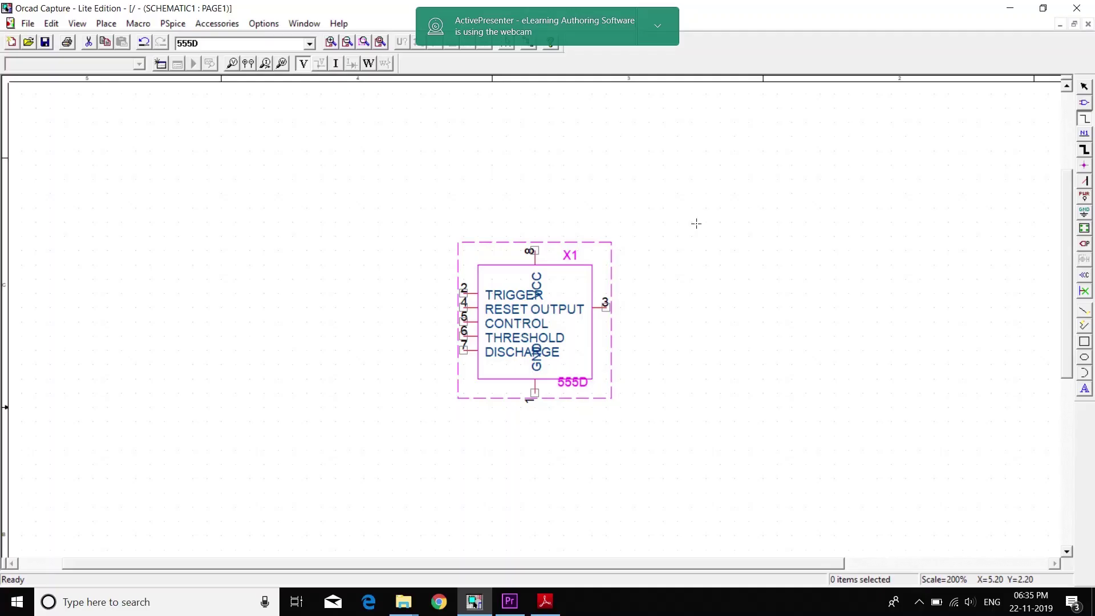
key(w)
click(535, 250)
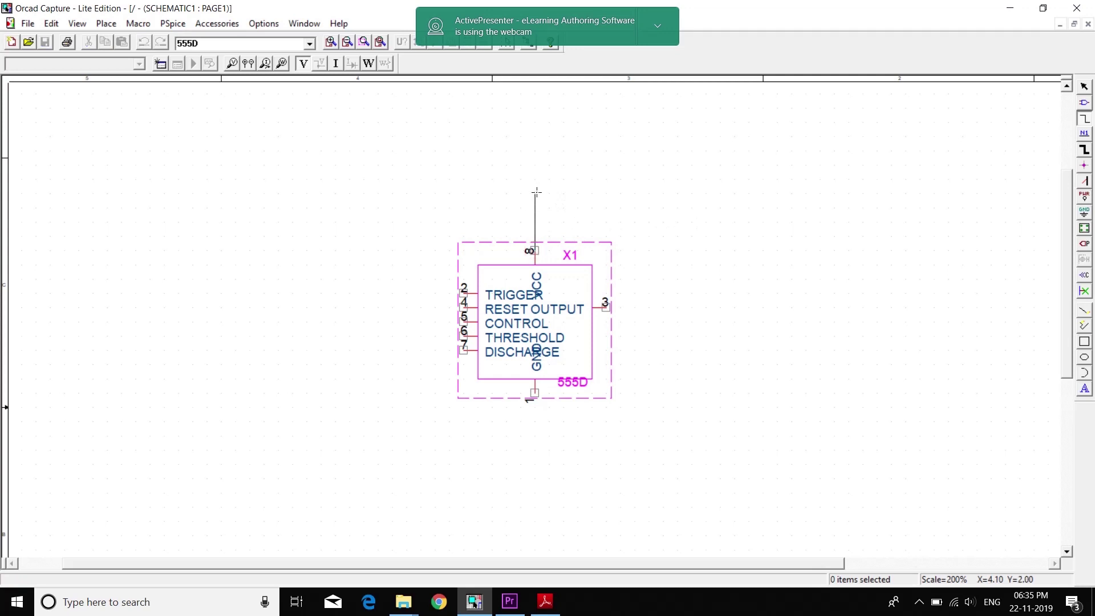
click(535, 209)
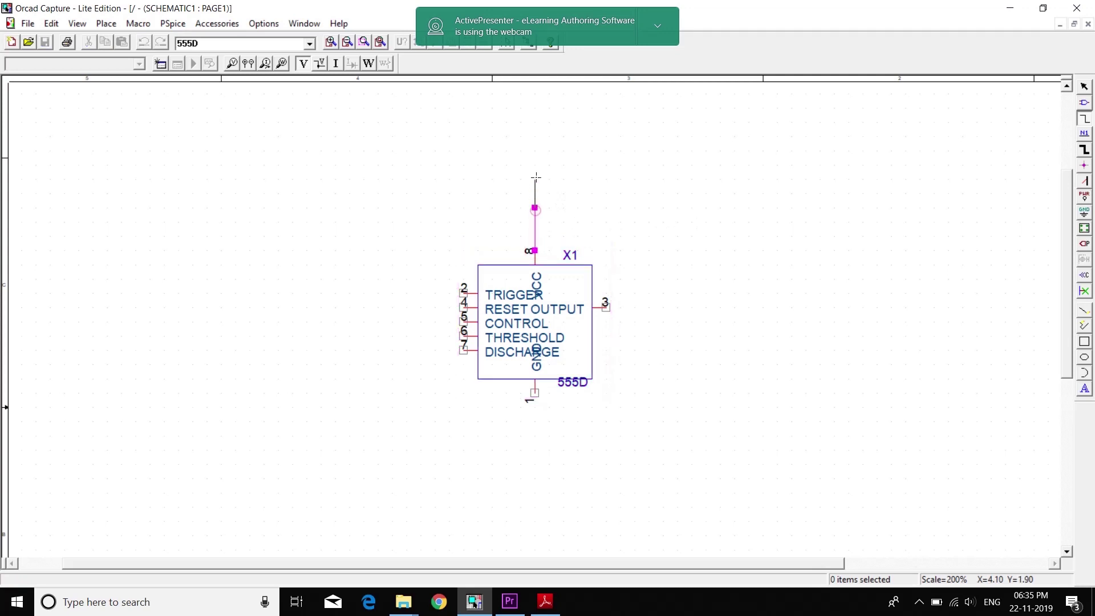
right_click(535, 209)
click(570, 221)
click(535, 393)
click(535, 547)
right_click(535, 548)
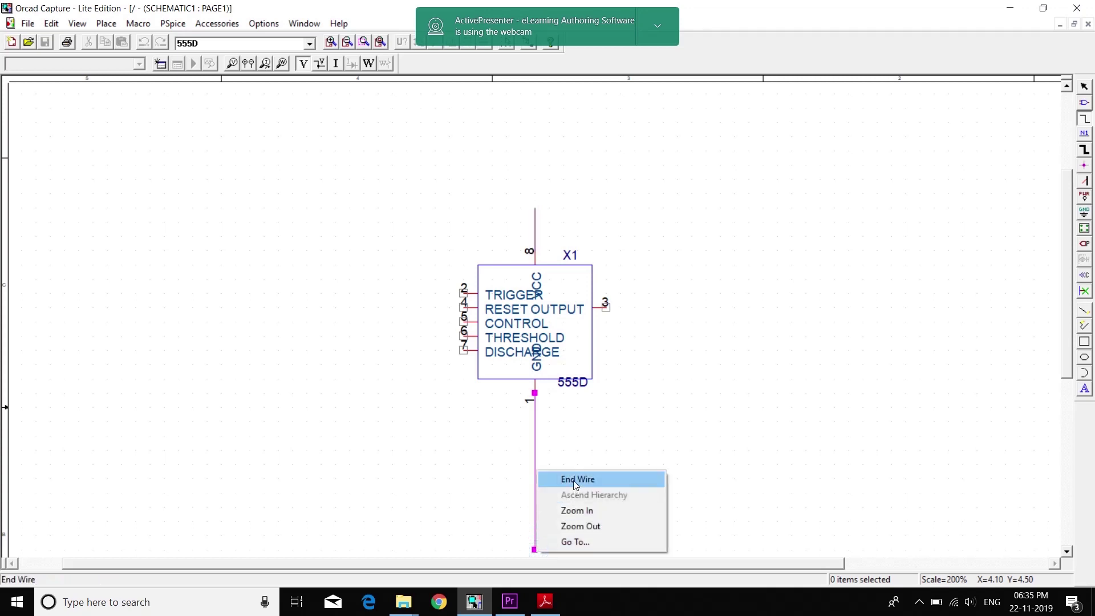
click(575, 480)
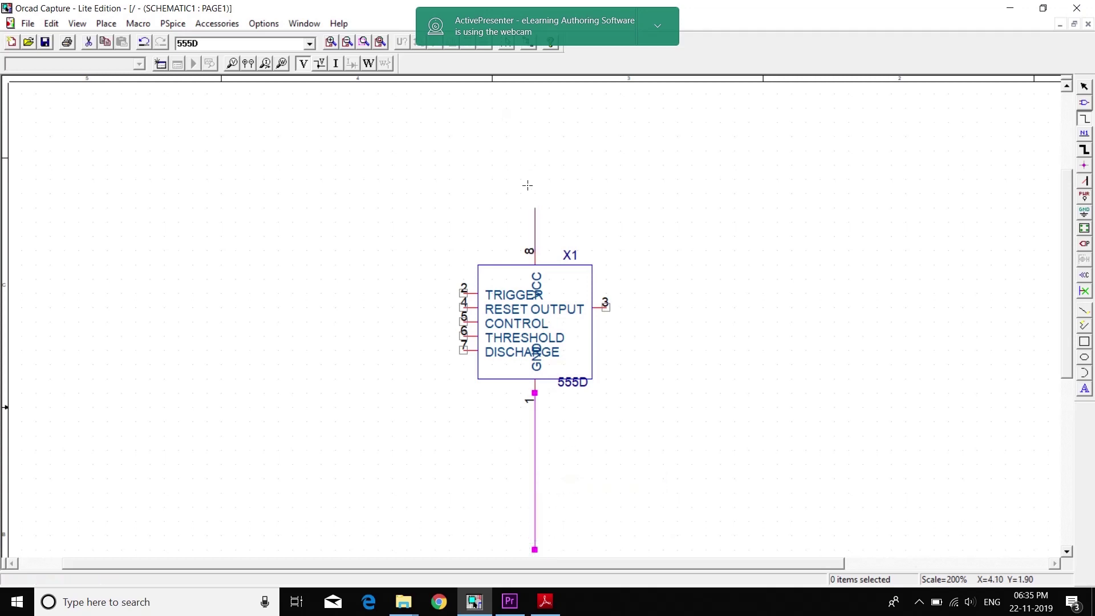
Step: Place a VDC source from the SOURCE library, mirrored vertically, with its positive terminal on the wire above pin 8
click(1084, 104)
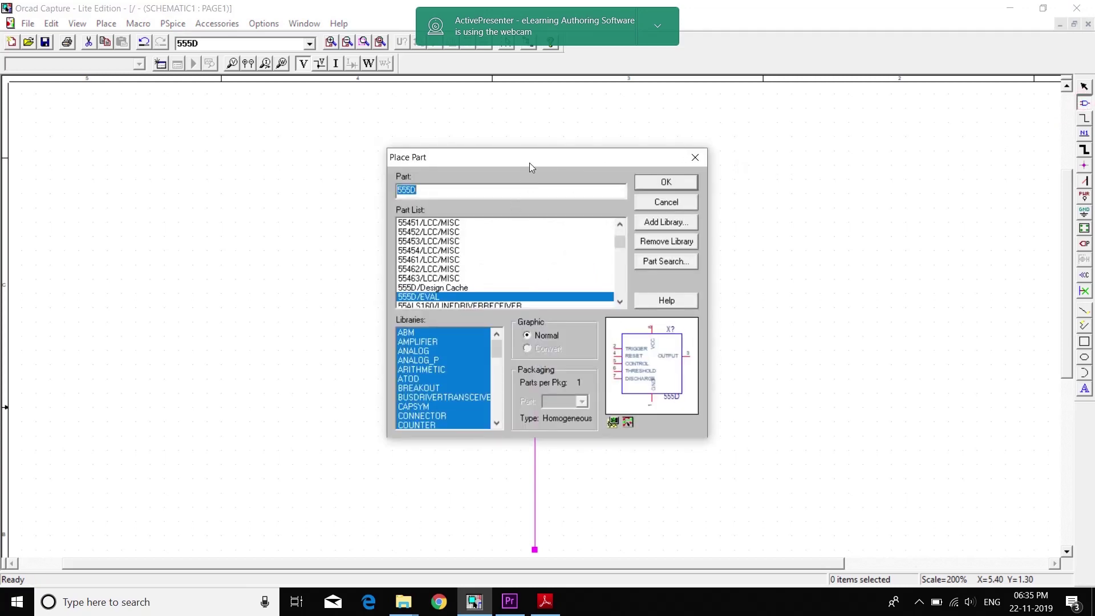
text(vdc)
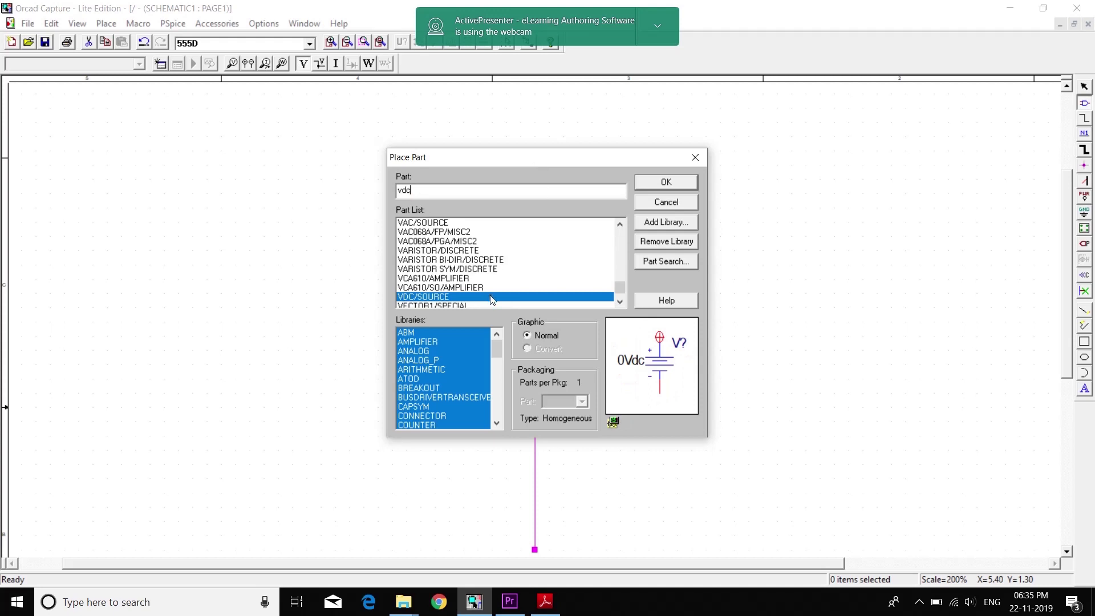
click(679, 181)
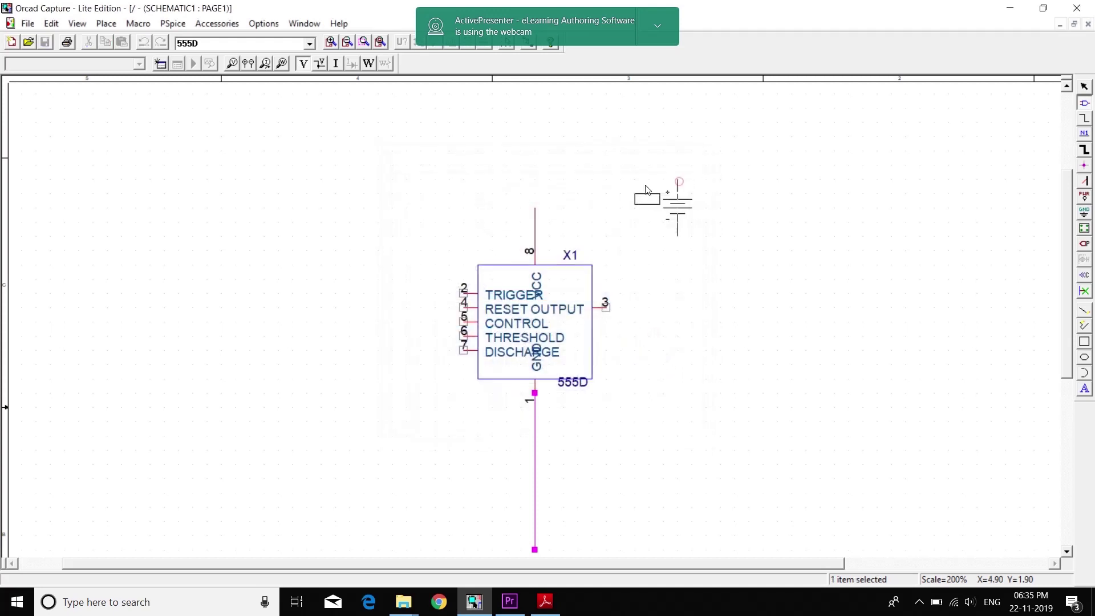
right_click(515, 162)
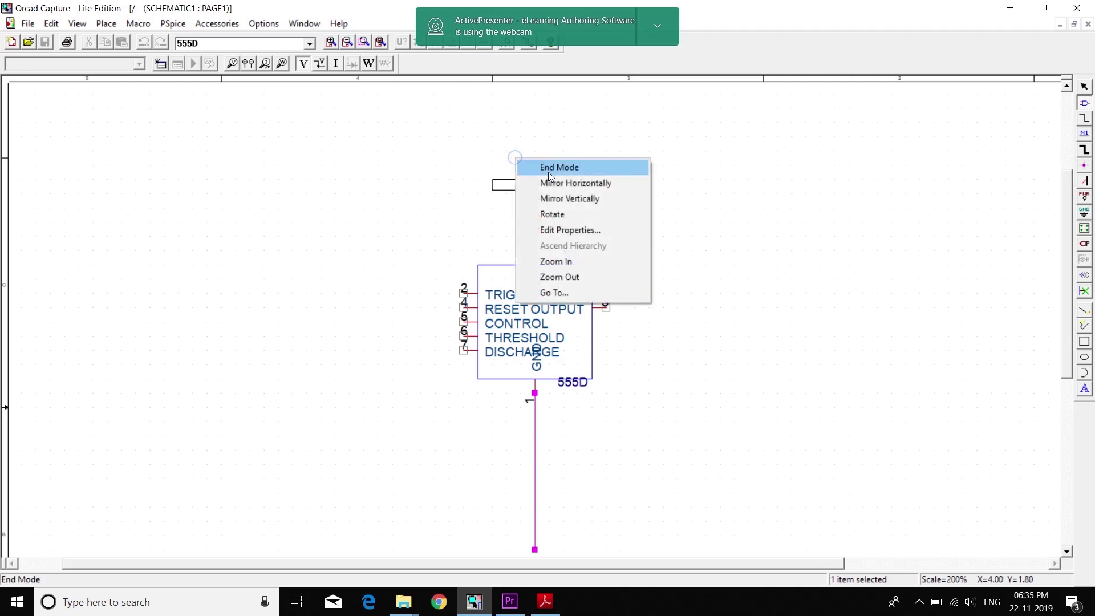
click(562, 200)
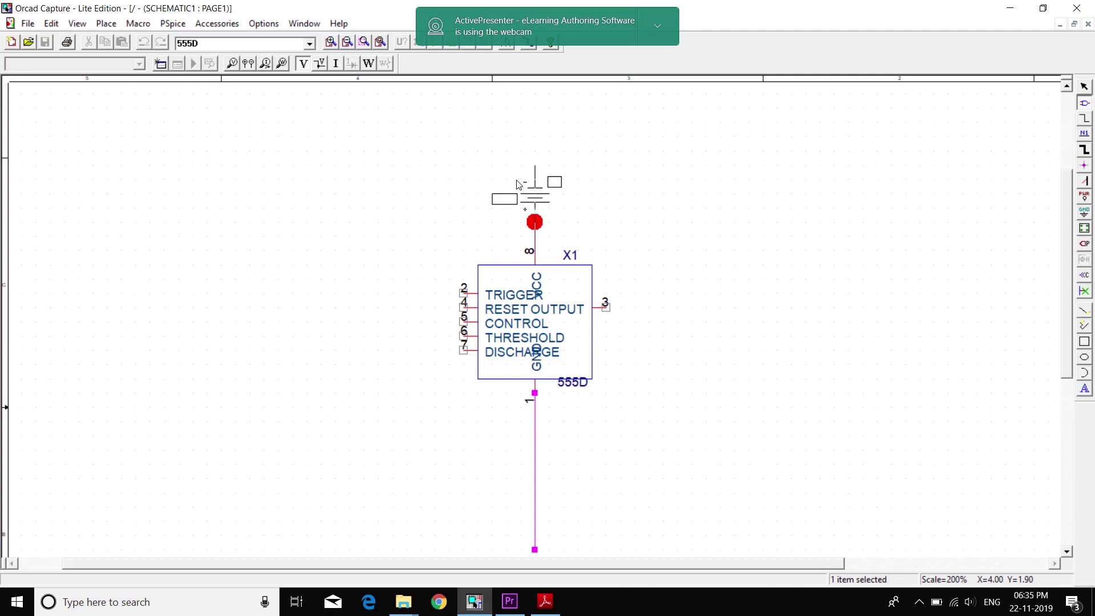
click(518, 184)
right_click(600, 178)
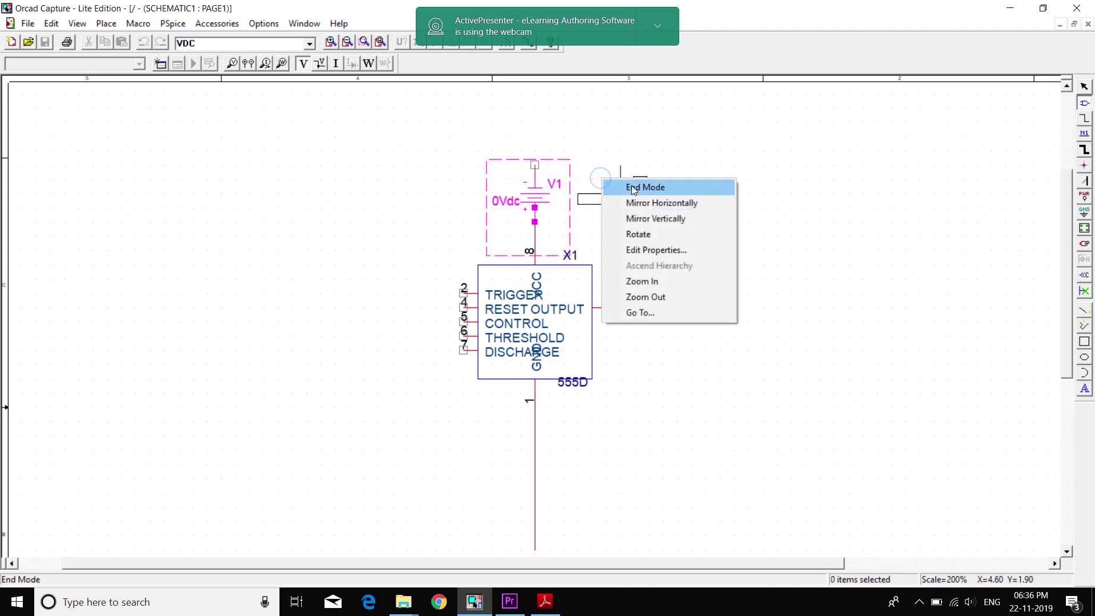
click(632, 186)
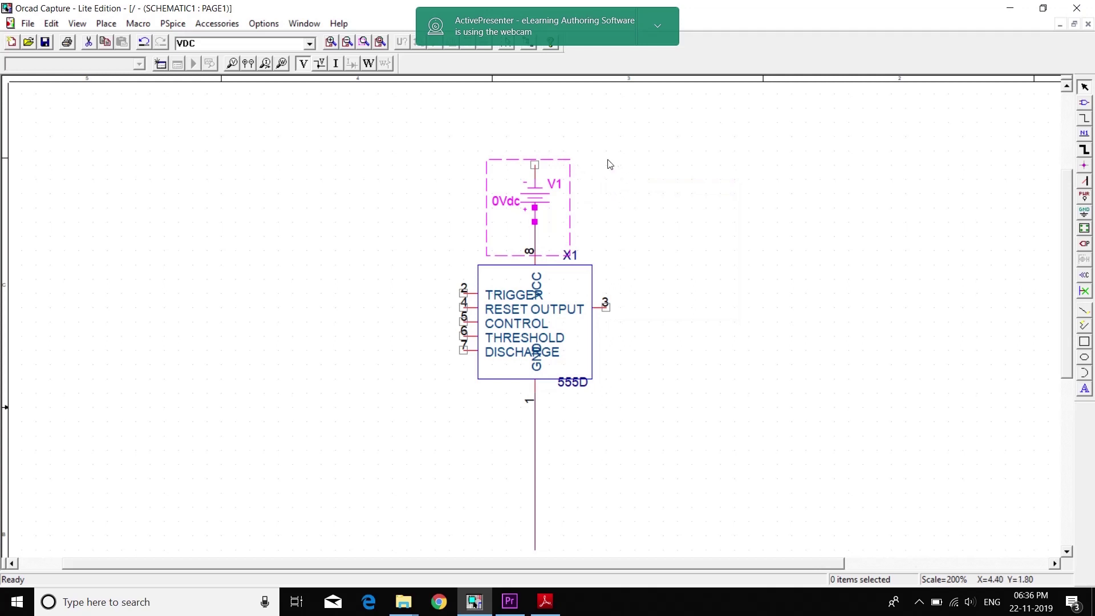
Step: Draw a short vertical wire upward from the negative terminal of the DC source V1
click(1084, 118)
click(534, 165)
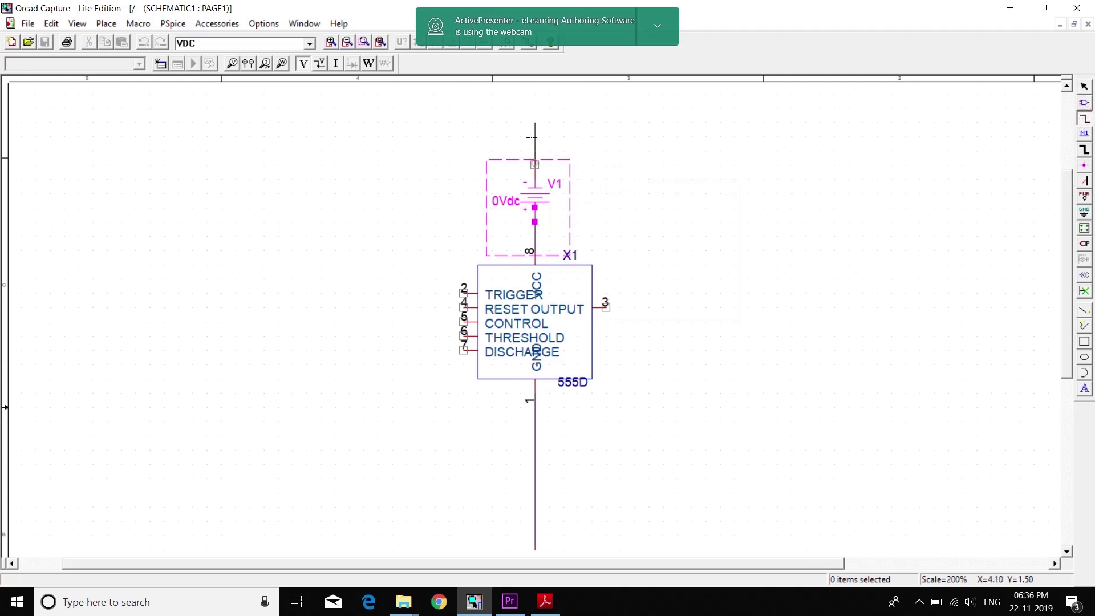
right_click(534, 108)
click(555, 111)
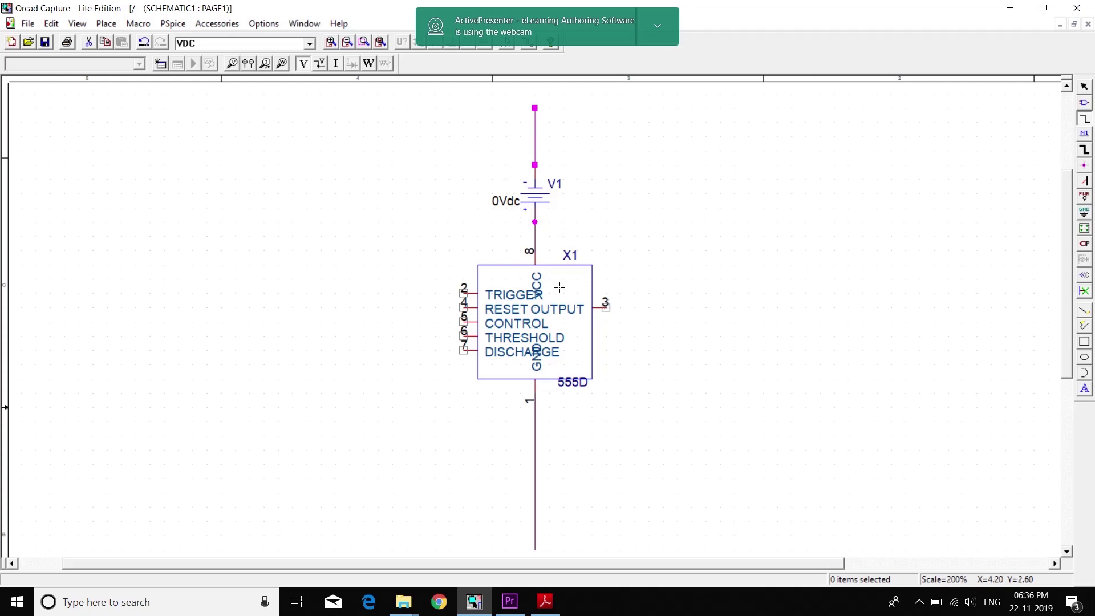
Step: Draw a wire from output pin 3 horizontally to about X=5.70, ending in a short downward segment to about Y=3.00
click(606, 308)
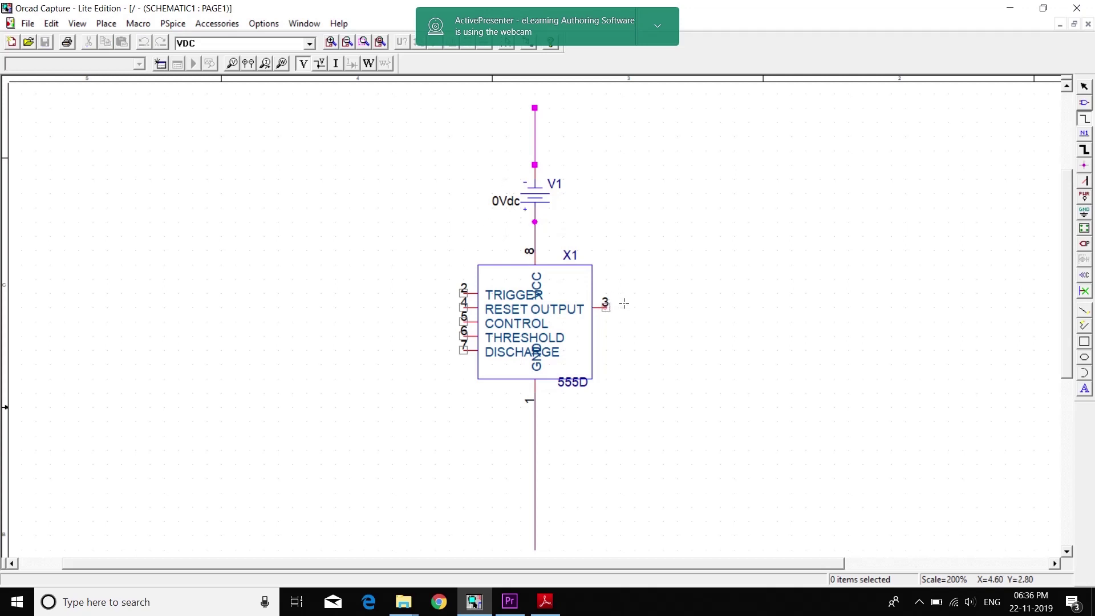
click(763, 308)
right_click(765, 309)
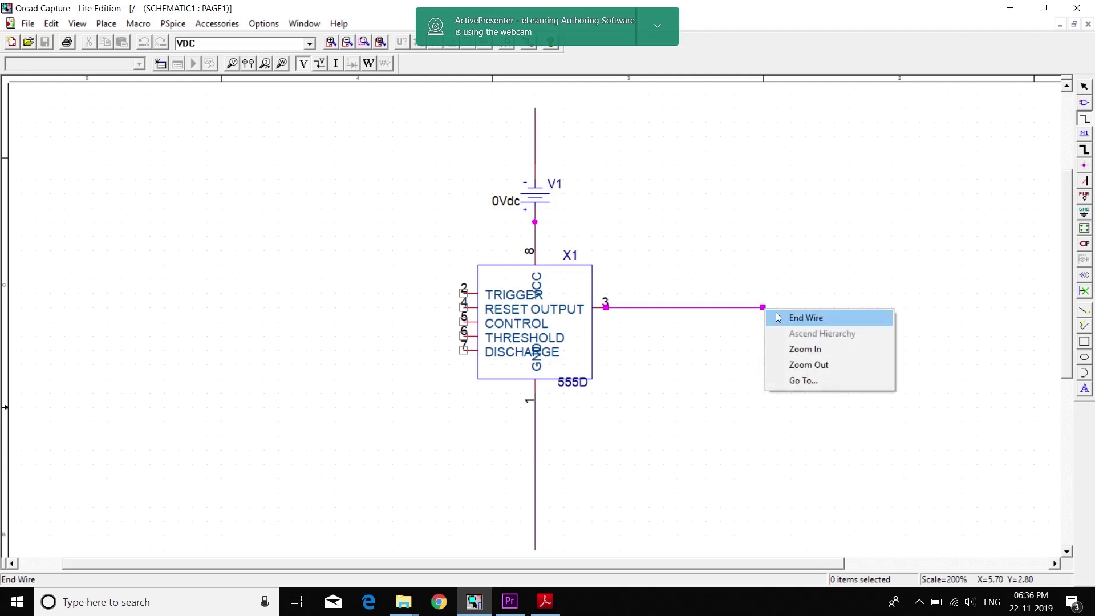
click(776, 314)
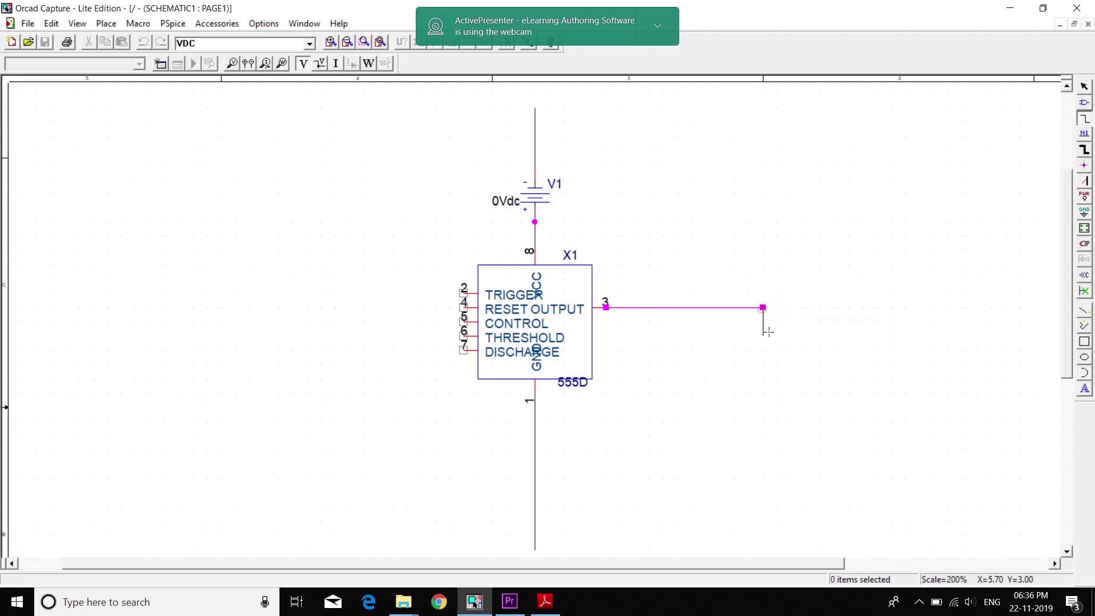
right_click(763, 327)
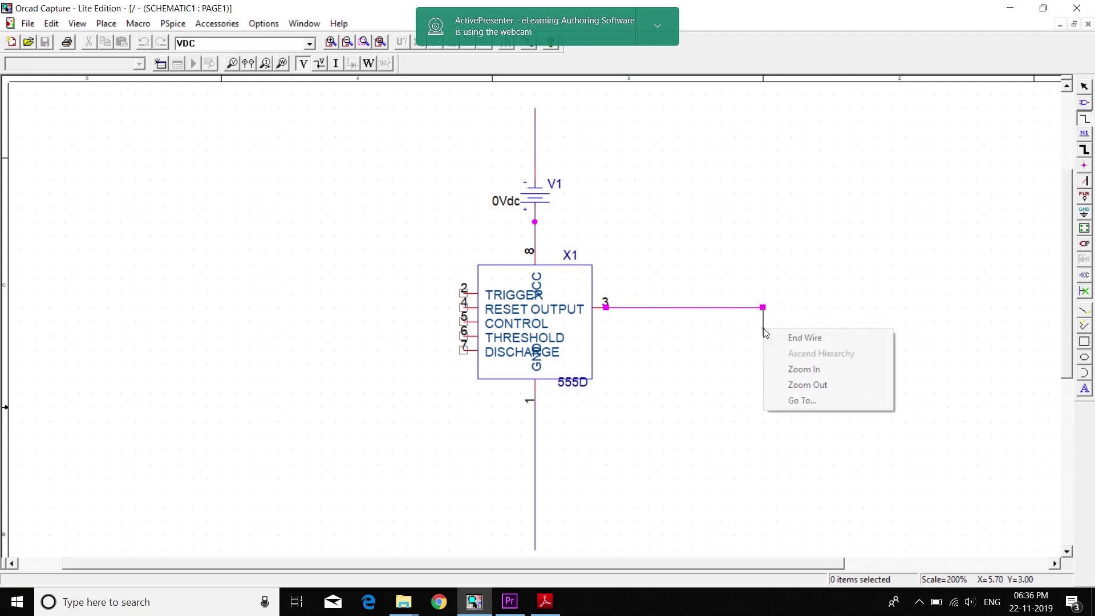
click(776, 336)
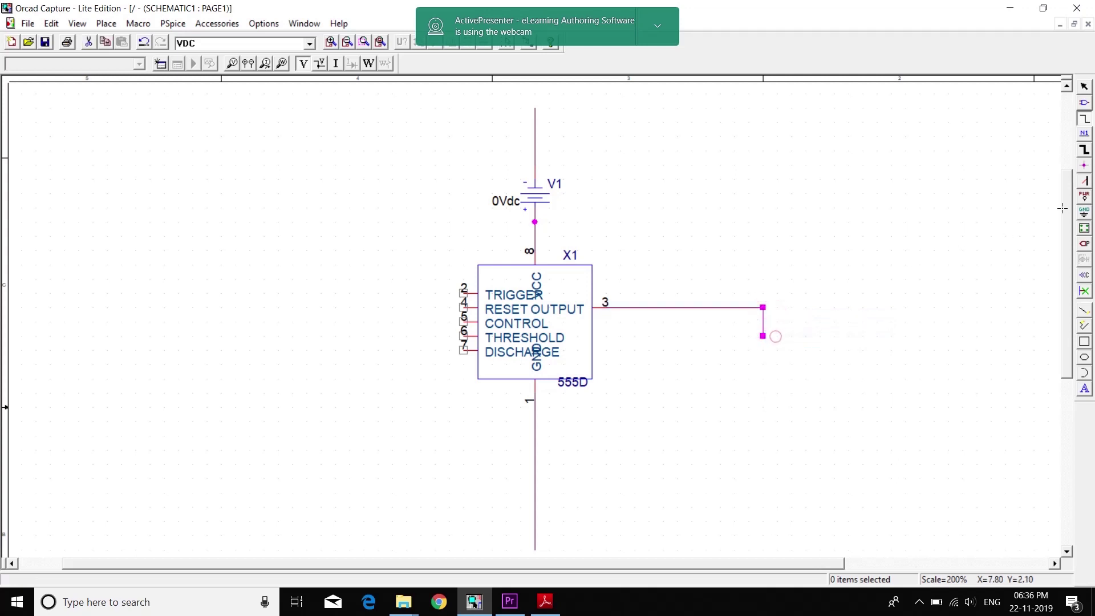
Step: Place a resistor R from the ANALOG library, rotated to vertical, at the lower end of the output wire
click(1084, 103)
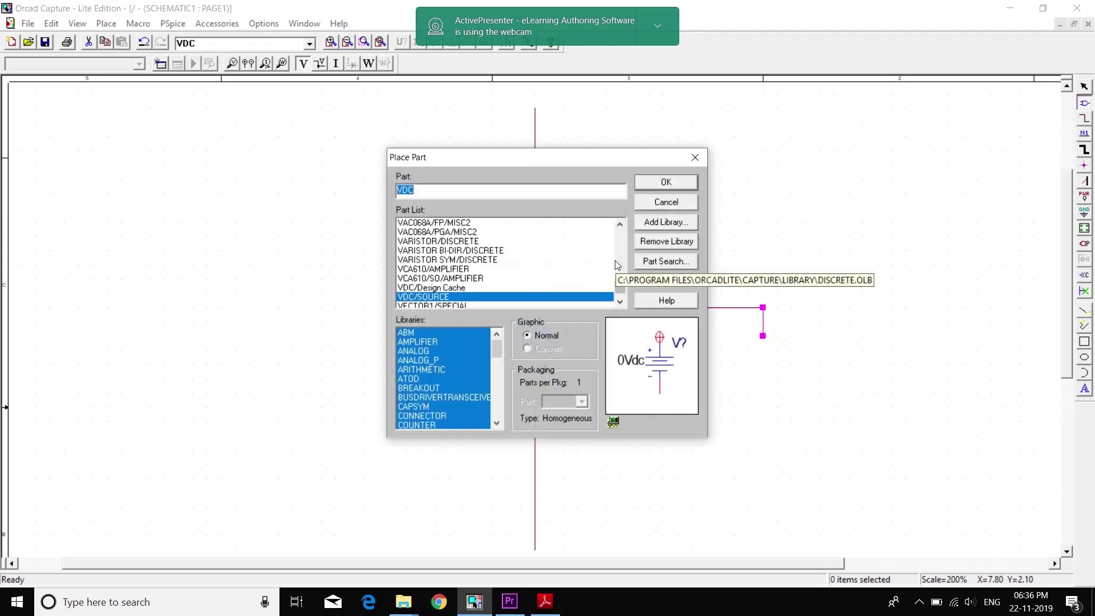
text(r)
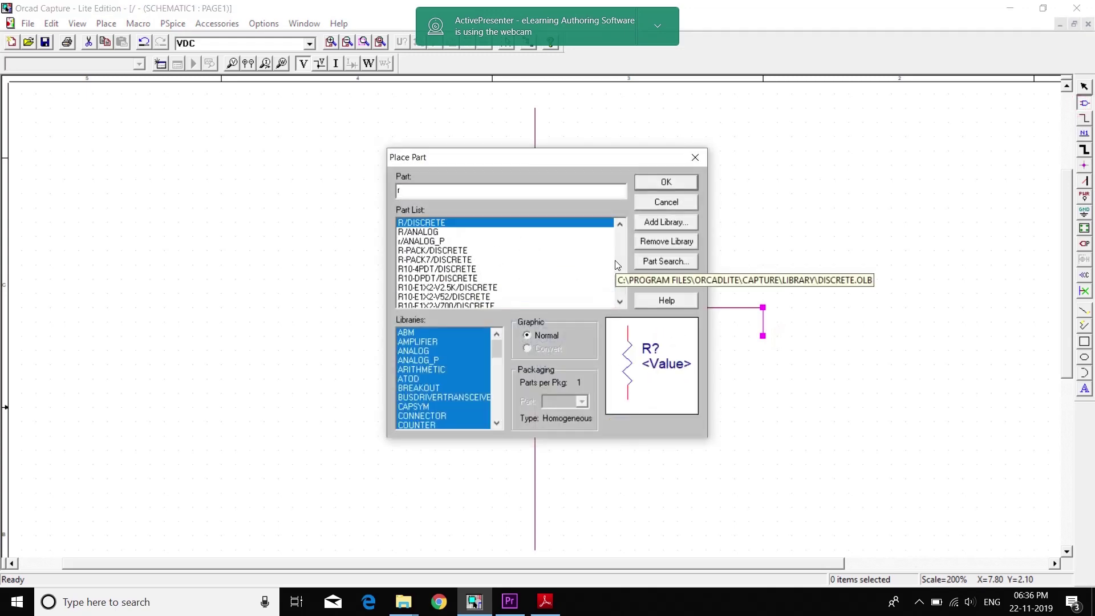
click(459, 232)
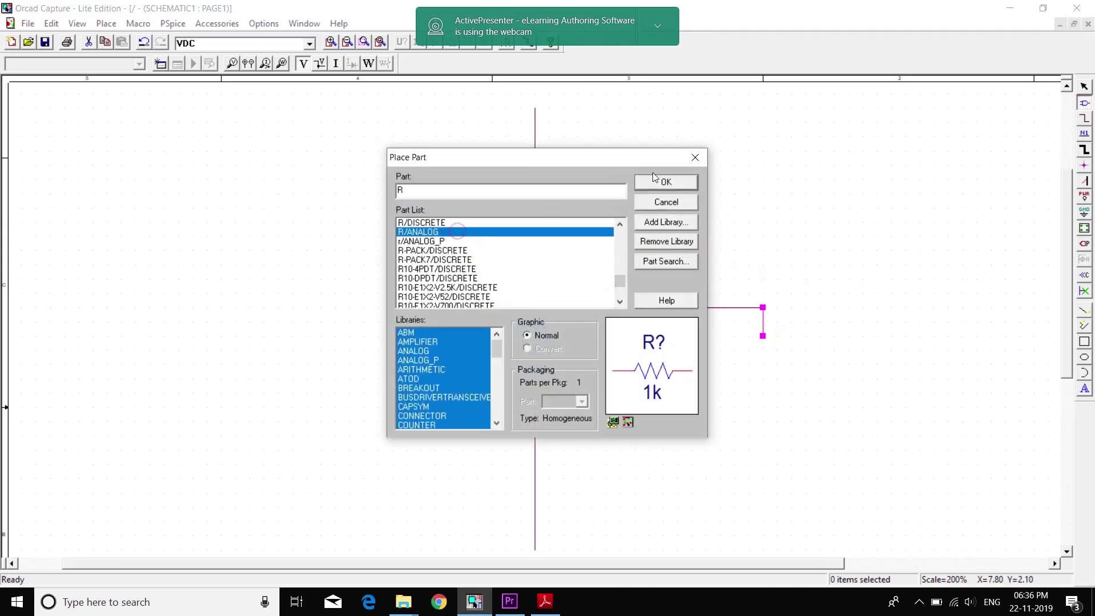
click(663, 185)
right_click(766, 367)
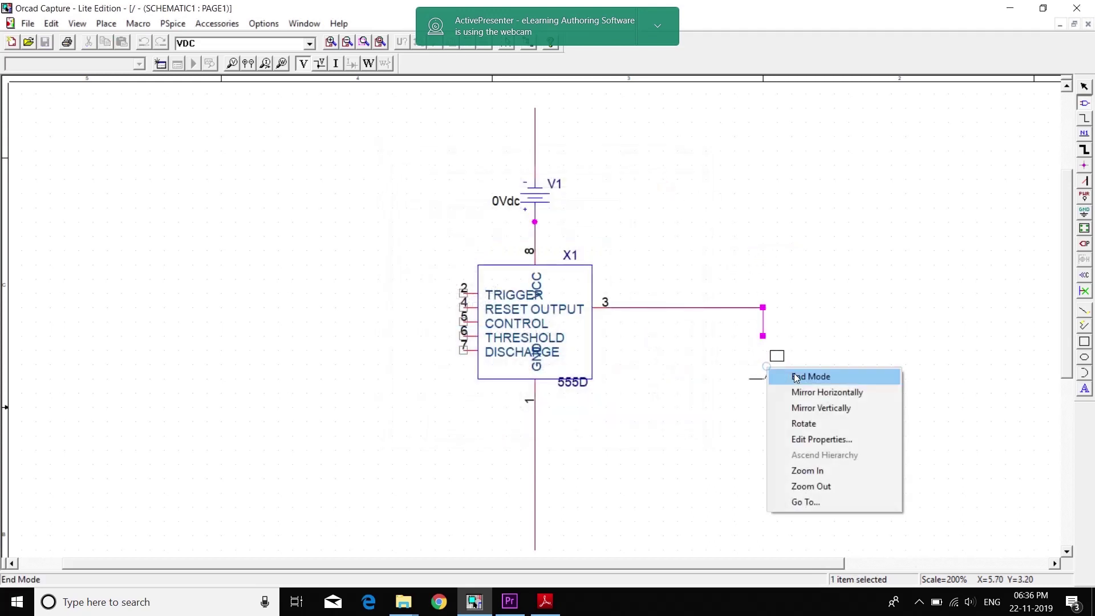
click(803, 423)
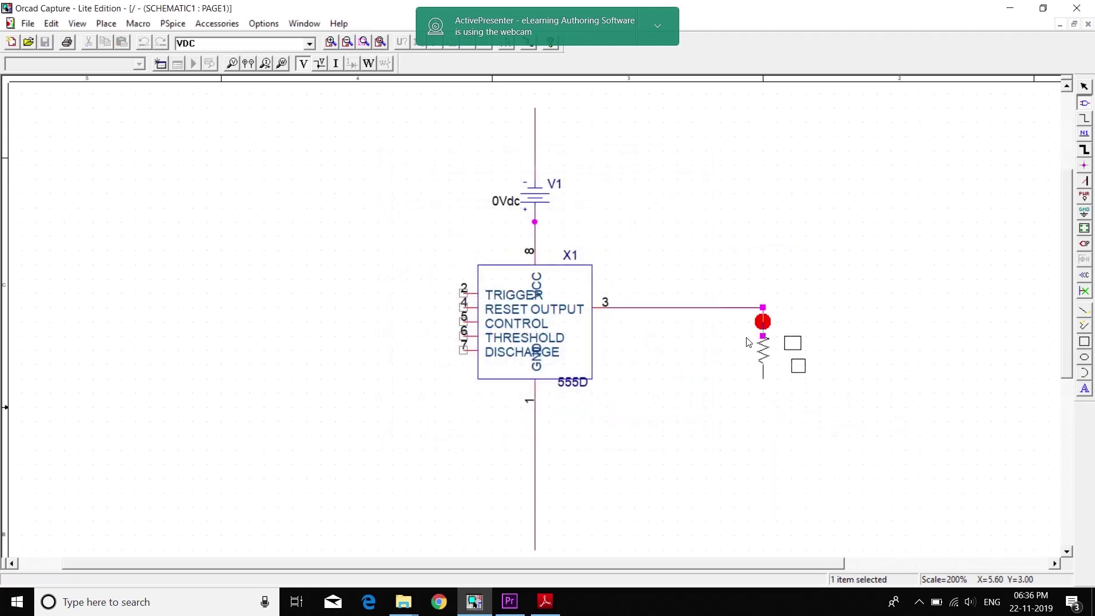
click(748, 342)
right_click(836, 339)
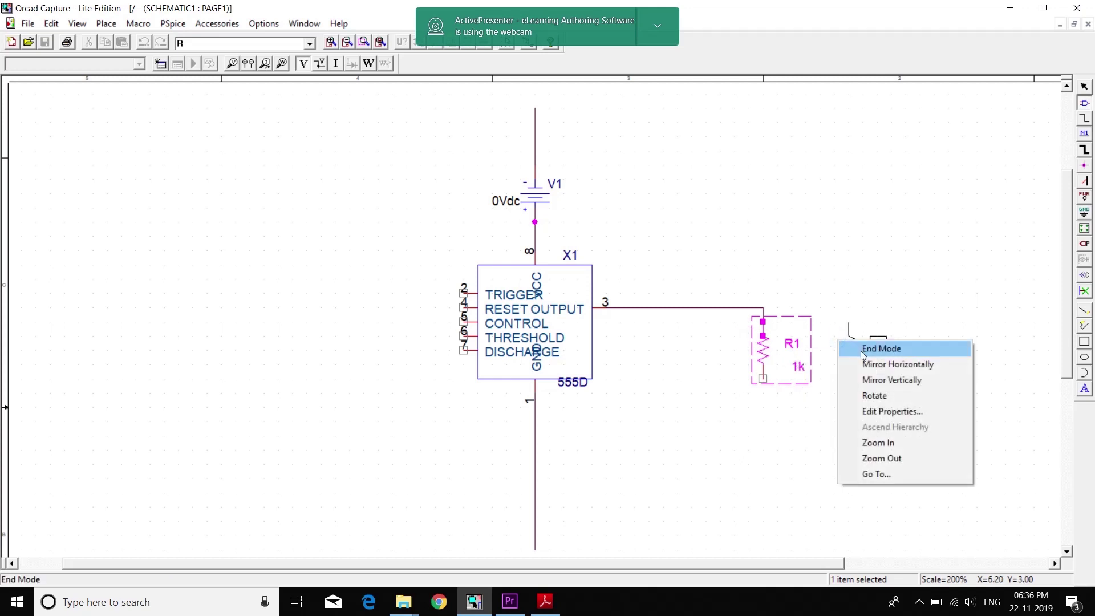
click(862, 350)
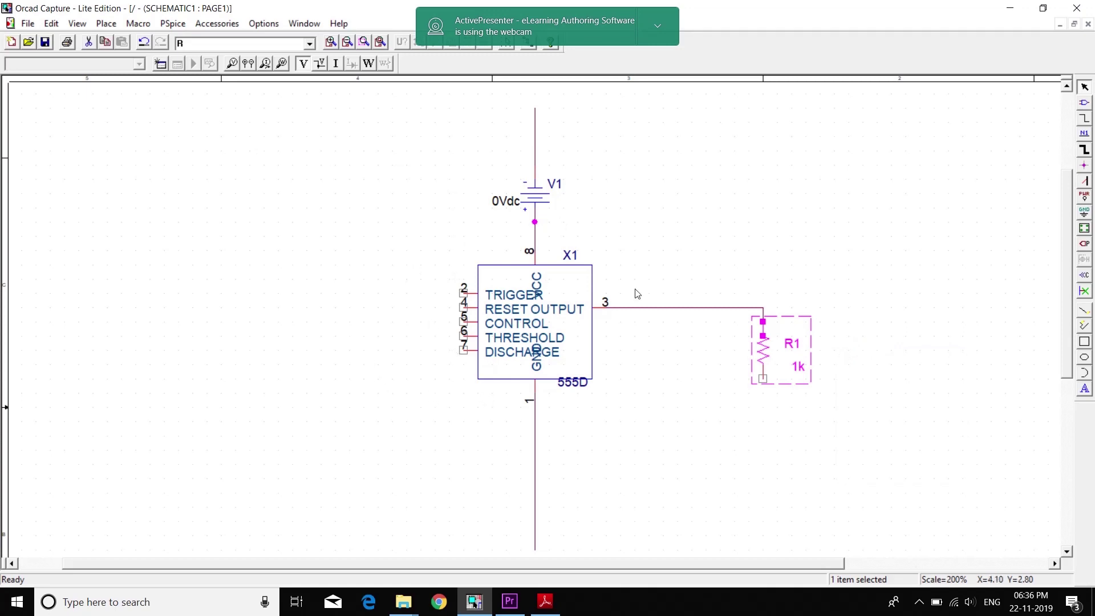
Step: Draw a vertical wire downward from the lower end of resistor R1 to about Y=3.60
click(1085, 121)
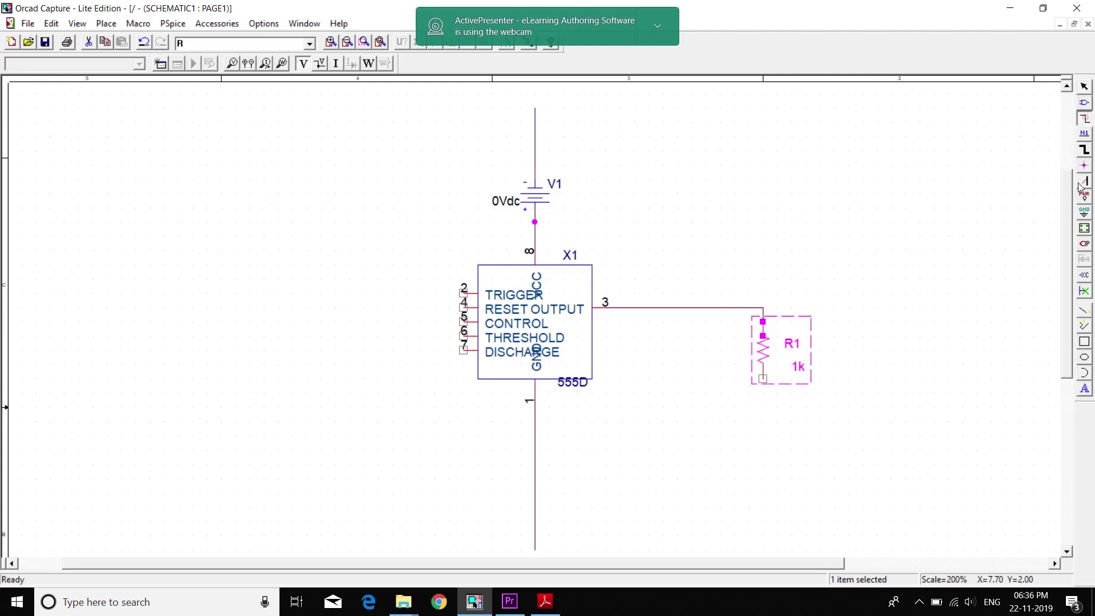
click(764, 387)
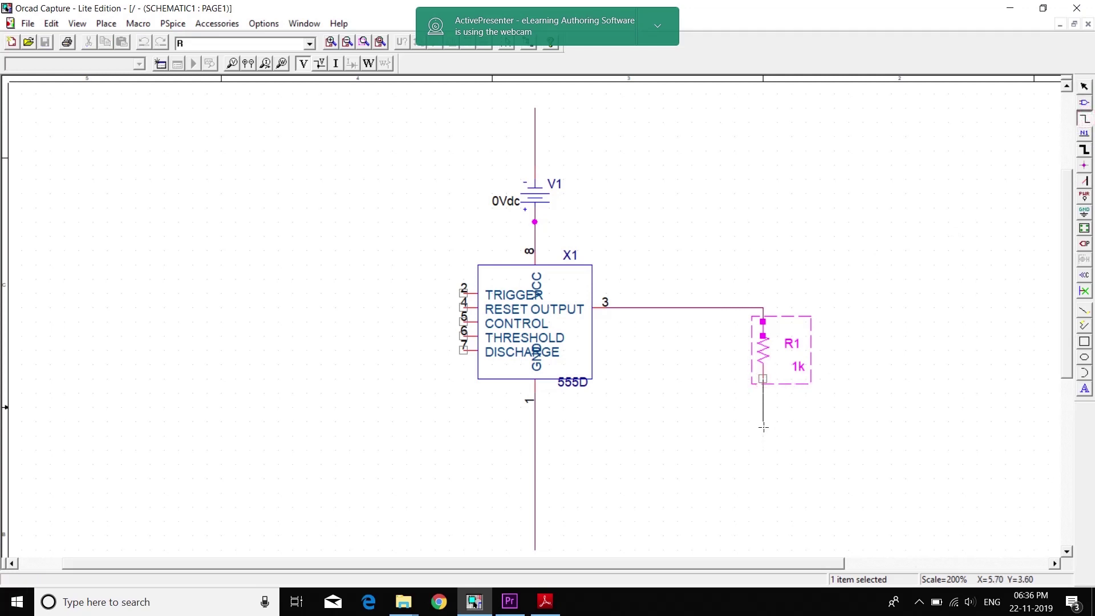
right_click(764, 427)
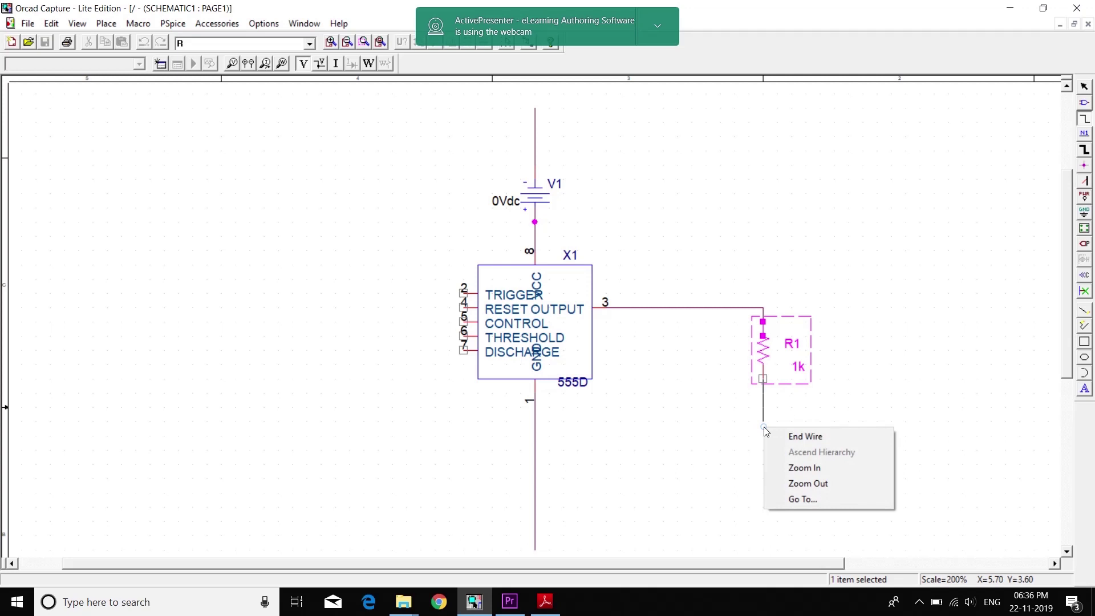
click(796, 436)
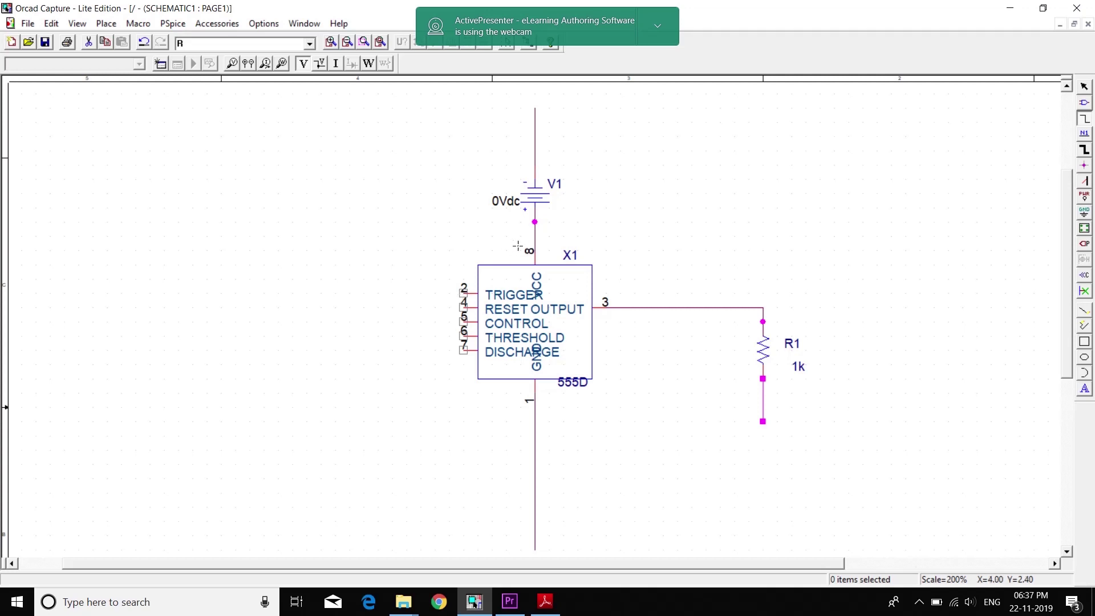
Step: Draw a wire from the node between V1 and pin 8 leftward to about X=1.80, ending in a short downward segment to about Y=2.40
click(535, 221)
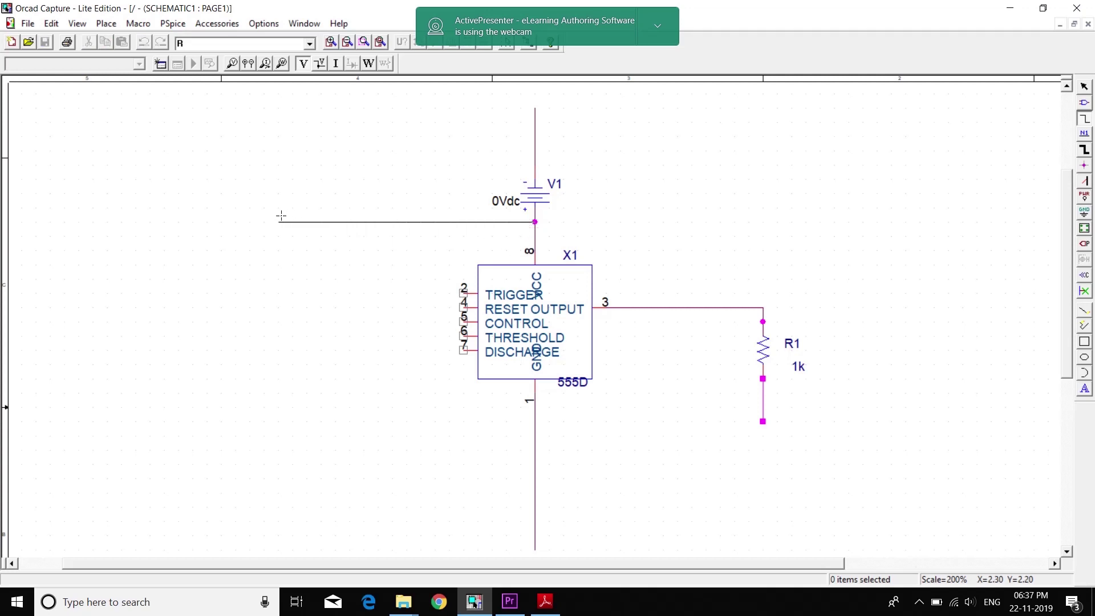
click(203, 223)
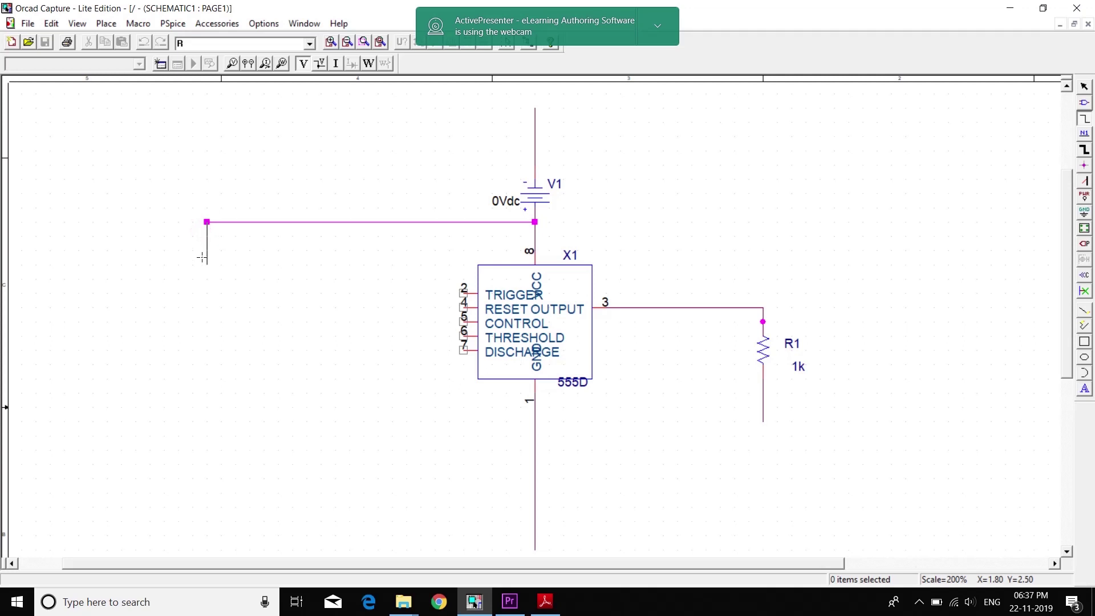
right_click(203, 251)
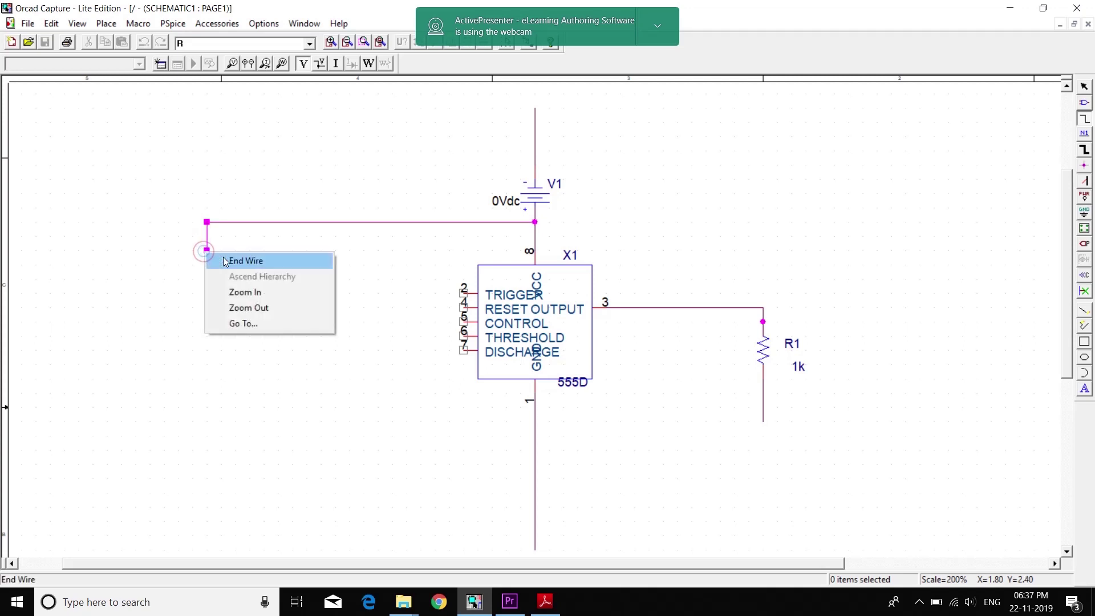
click(223, 257)
Step: Place two vertical resistors R from the ANALOG library, one at the end of the supply branch wire and another directly below it at about Y=3.30
click(1084, 104)
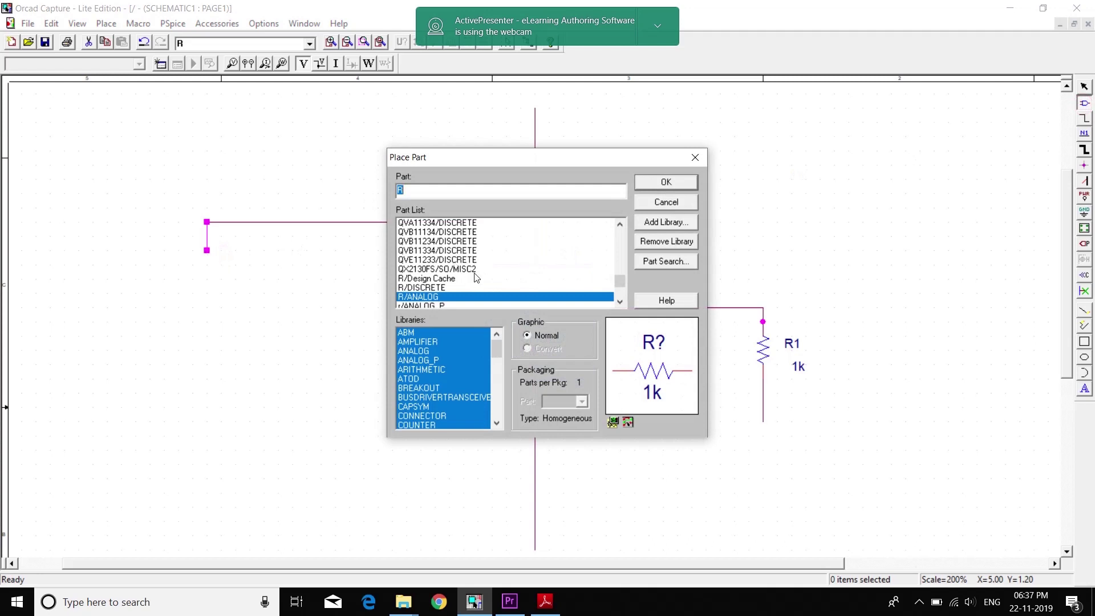
click(664, 181)
key(r)
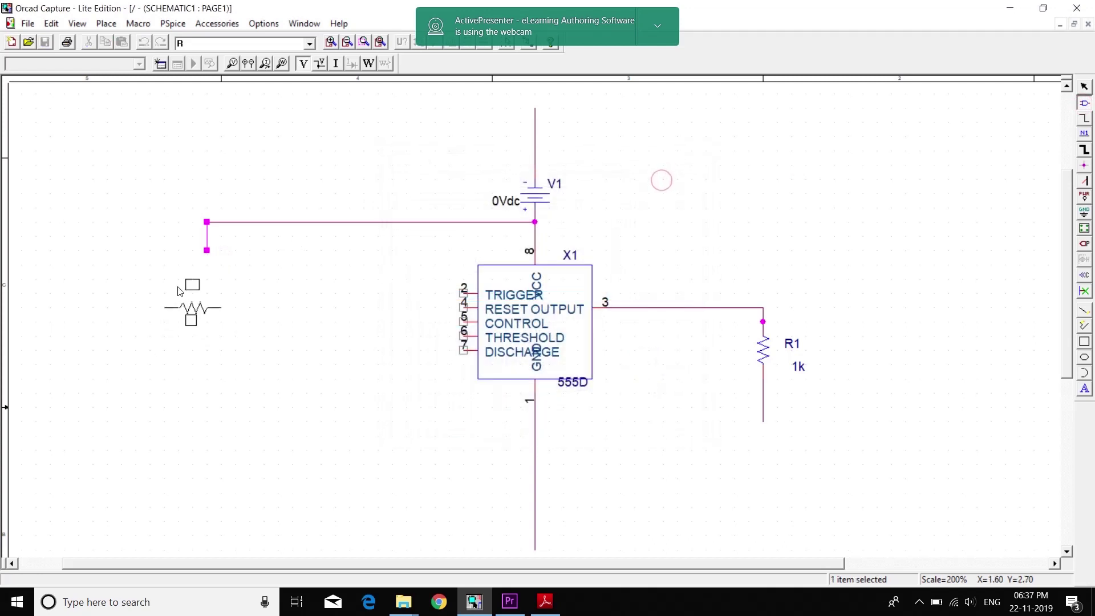
right_click(183, 285)
click(221, 342)
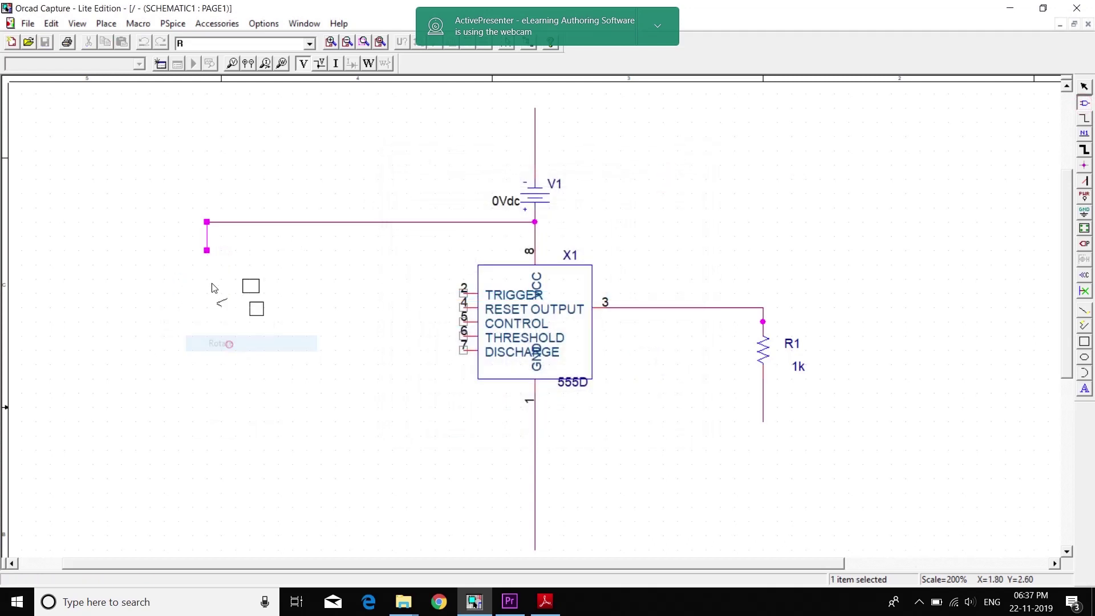
click(194, 267)
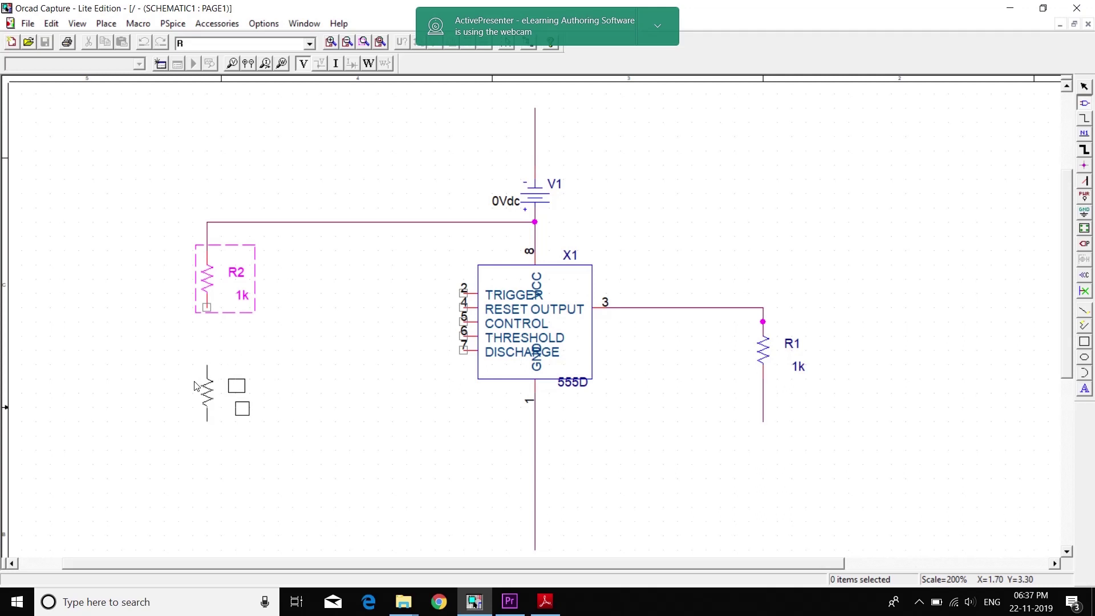
click(194, 386)
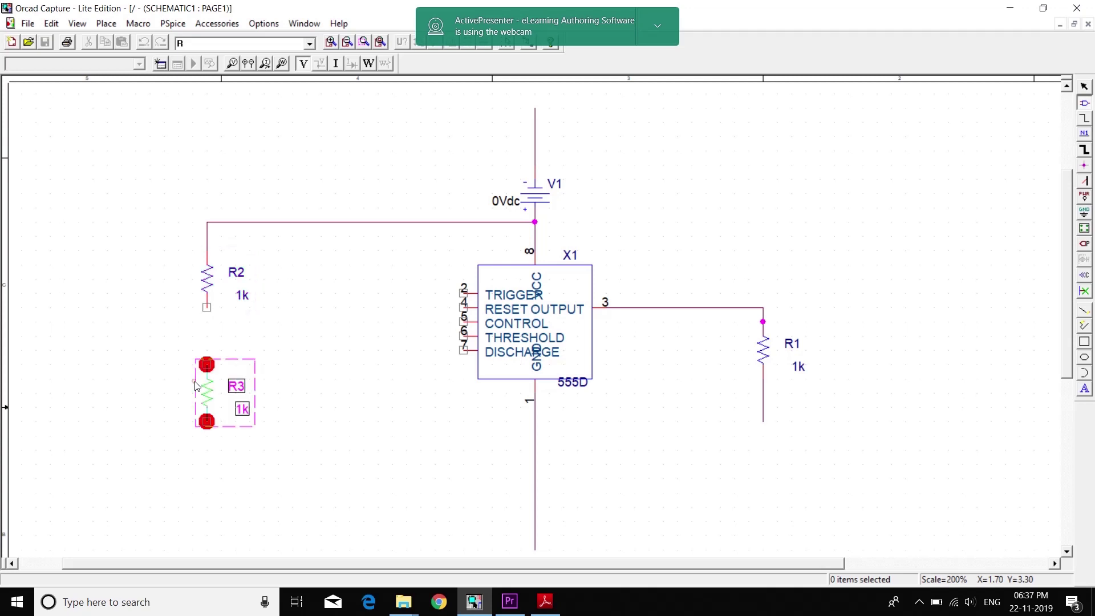
right_click(221, 385)
click(257, 393)
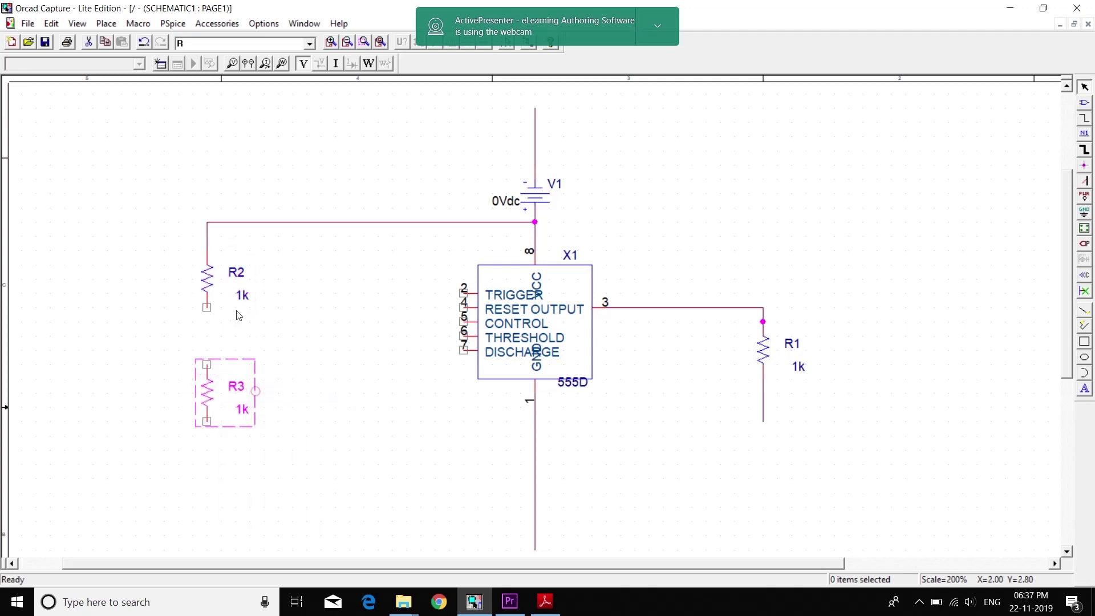
Step: Wire the lower end of R2 to the upper end of R3, and draw a short wire downward from R3's lower end
click(1087, 119)
click(207, 307)
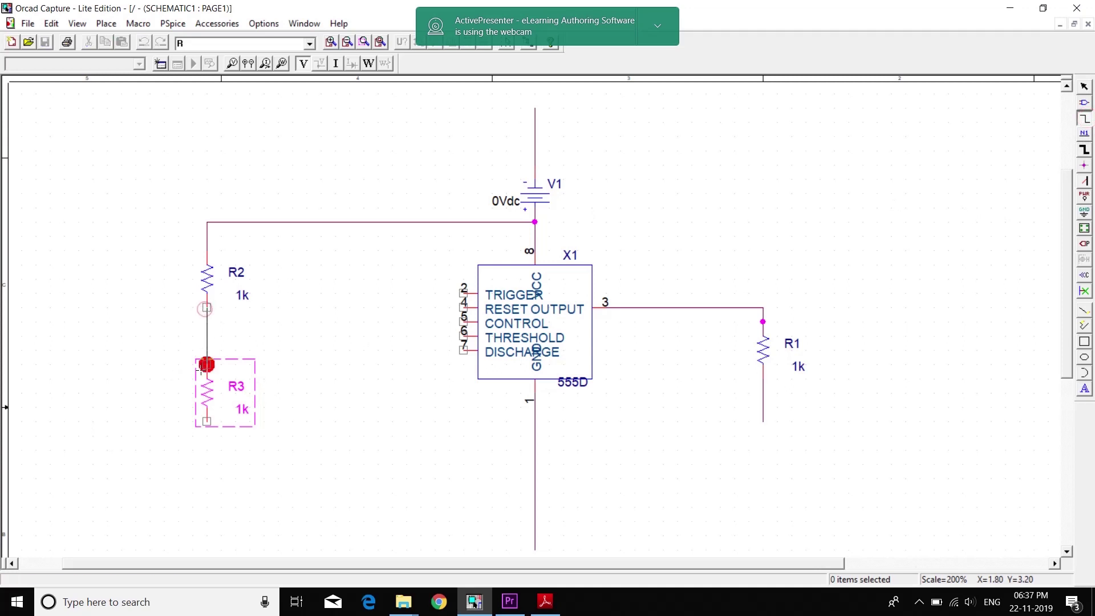
click(207, 364)
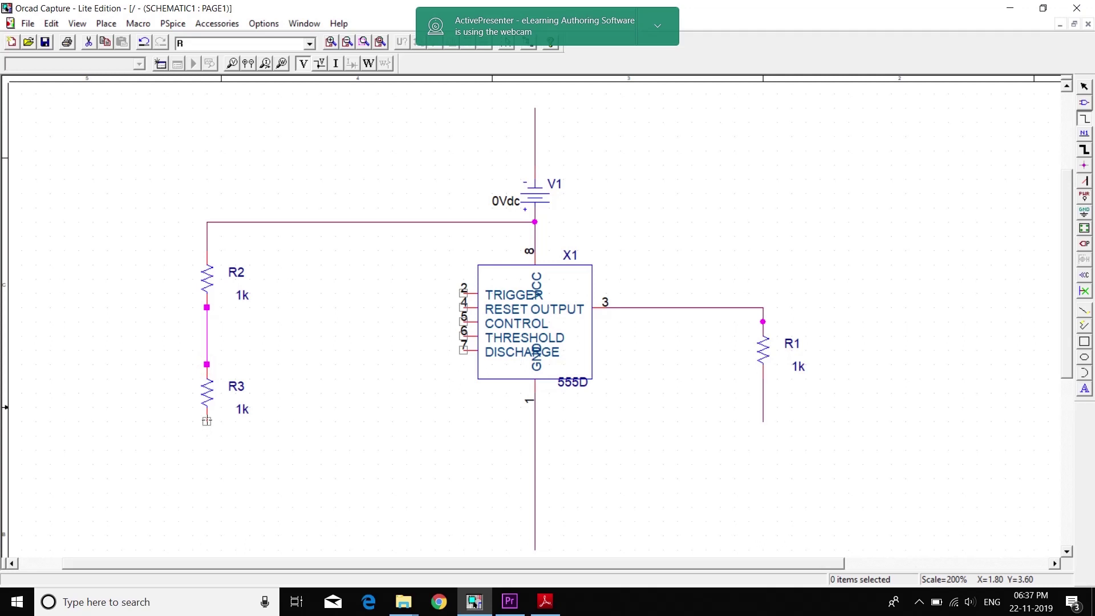
click(206, 421)
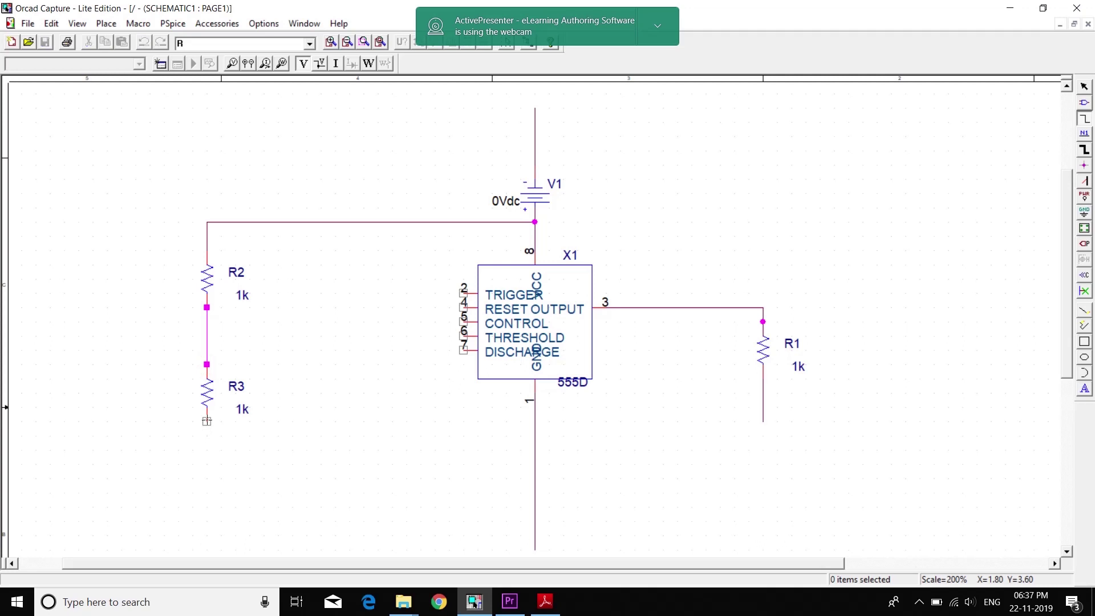
click(204, 454)
right_click(207, 456)
click(229, 465)
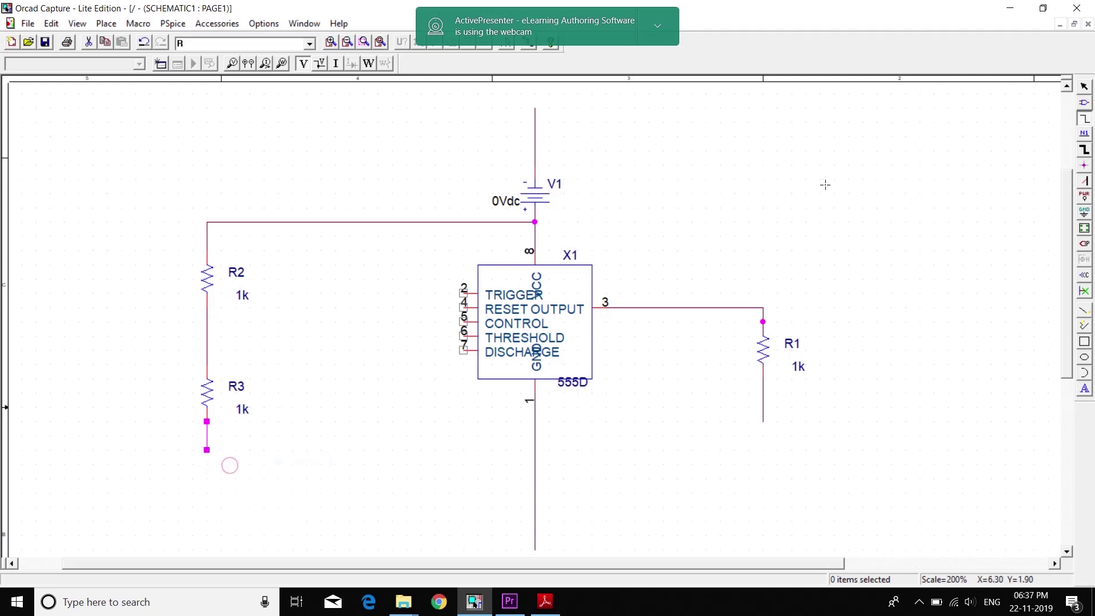
Step: Place a capacitor C from the ANALOG library, rotated to vertical, at the lower end of the wire below R3
key(p)
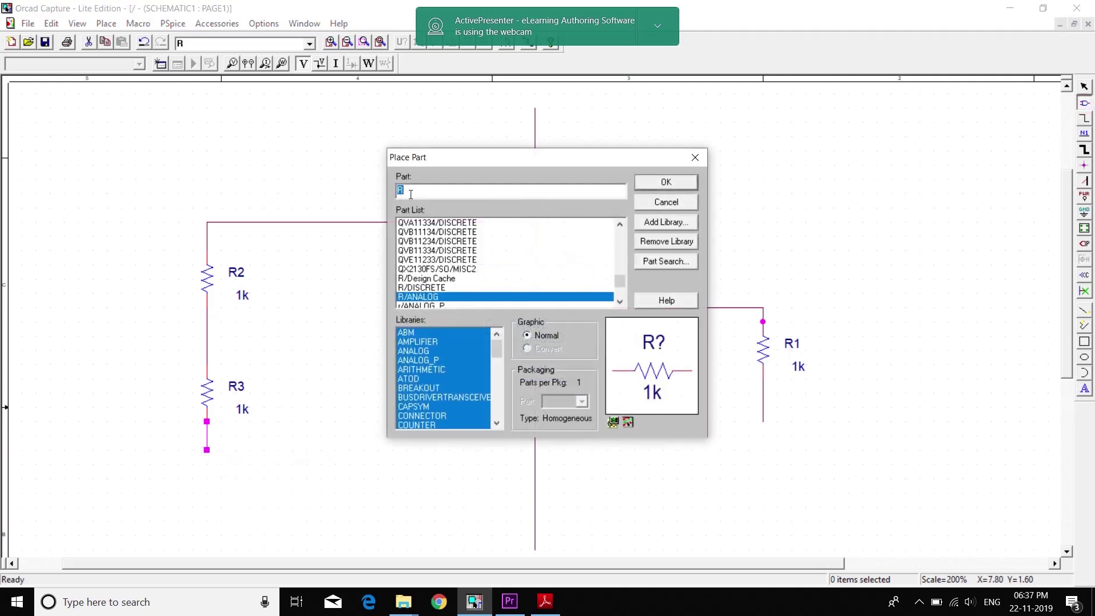
text(c)
click(426, 233)
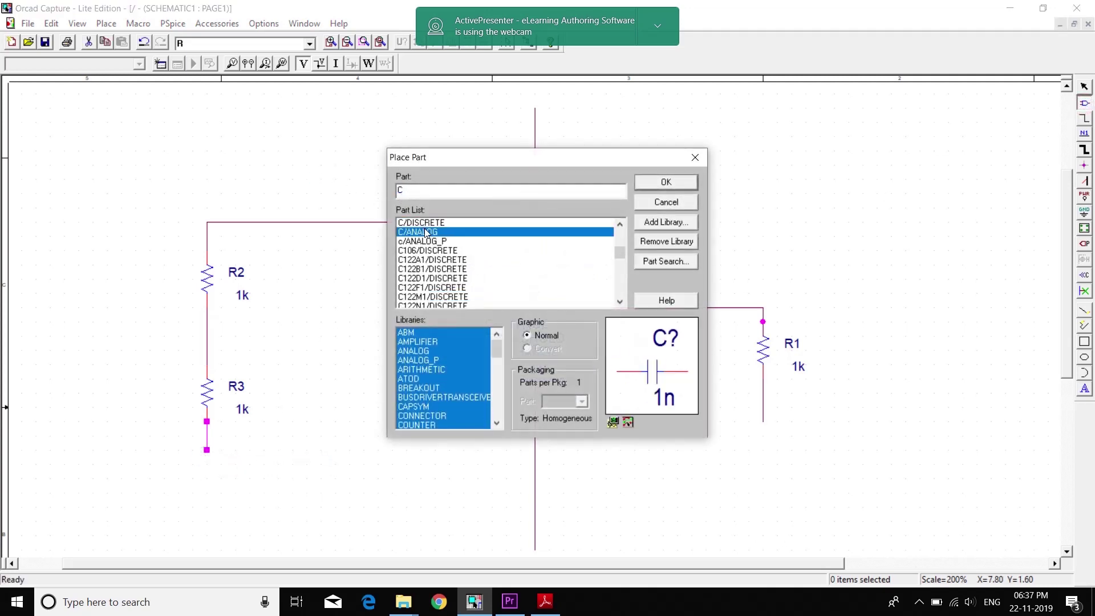
click(650, 183)
right_click(347, 330)
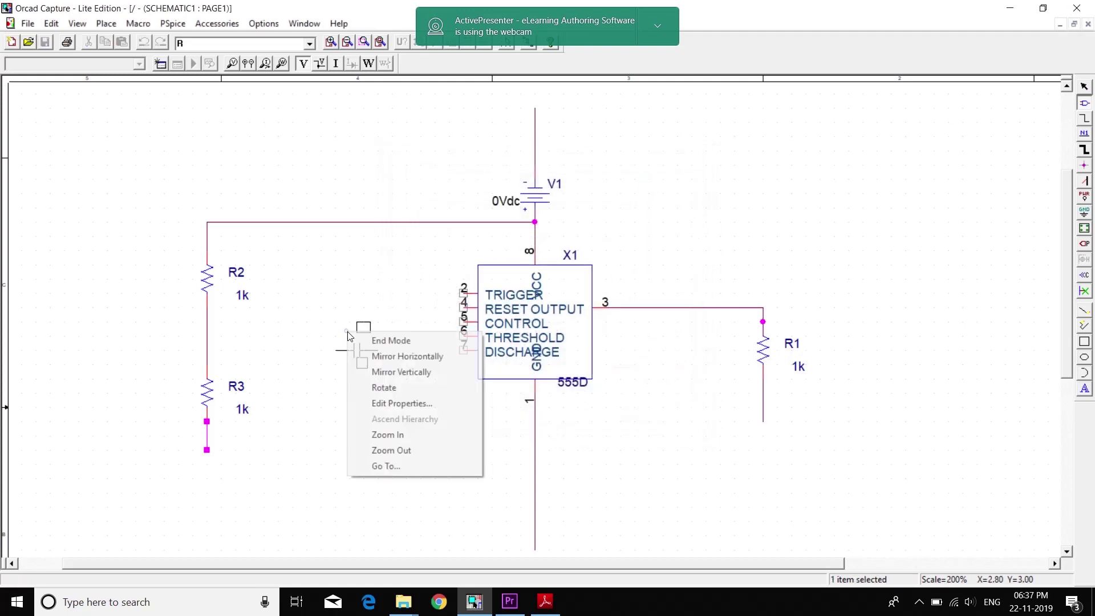
click(400, 387)
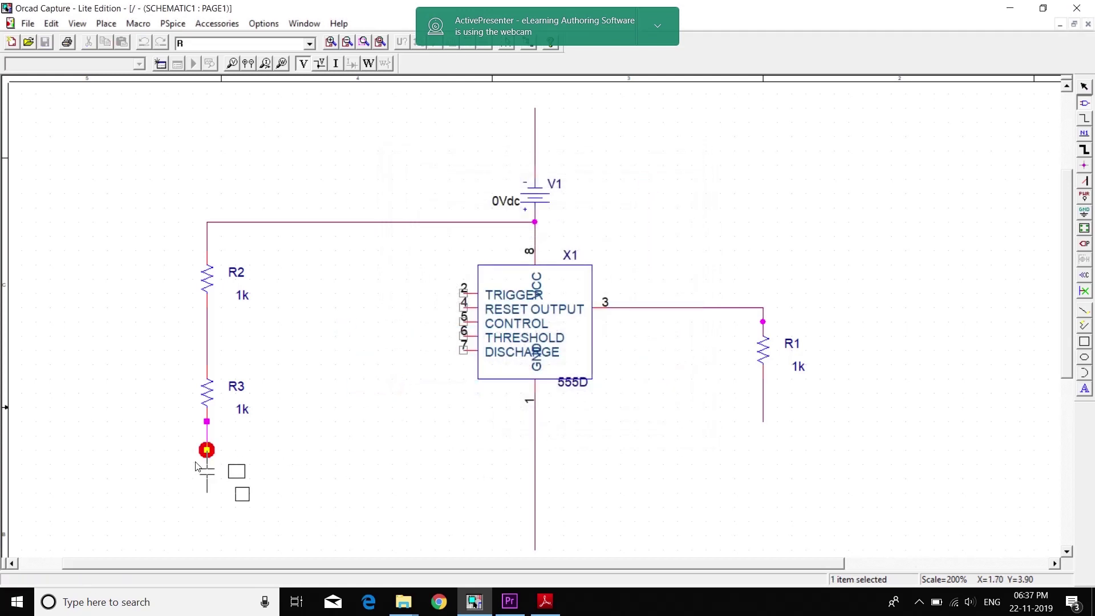
click(196, 466)
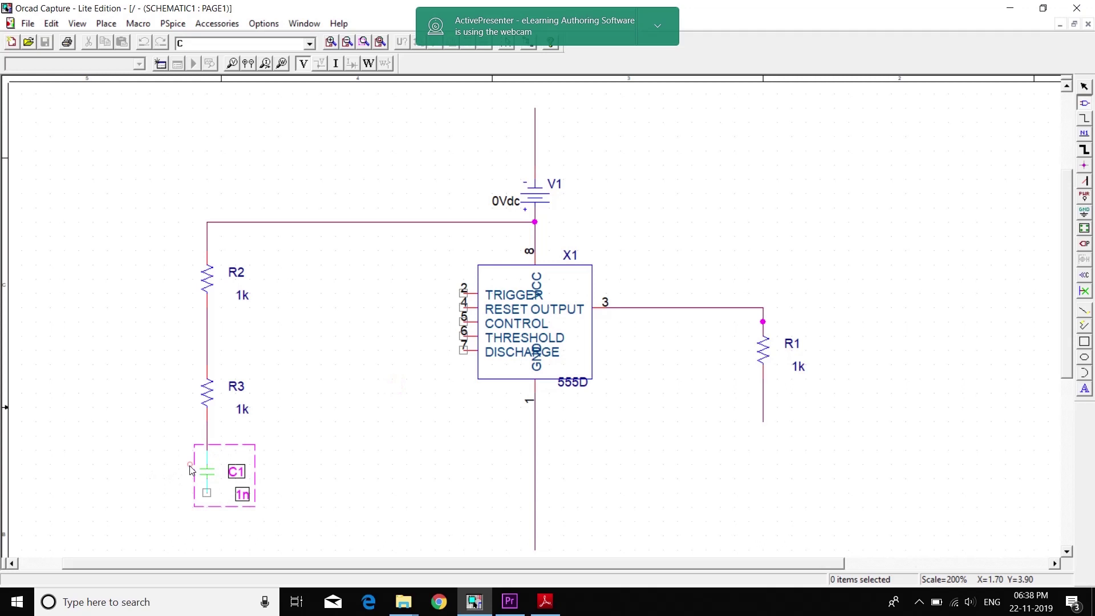
right_click(350, 440)
click(394, 448)
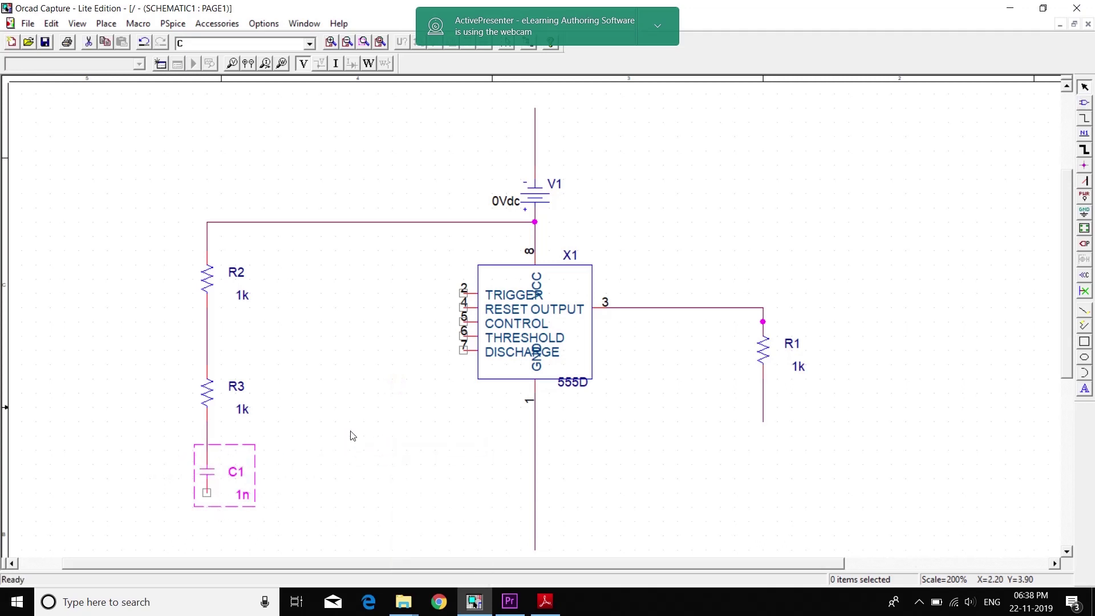
Step: Draw a short vertical wire downward from the lower end of capacitor C1
click(1084, 119)
click(206, 493)
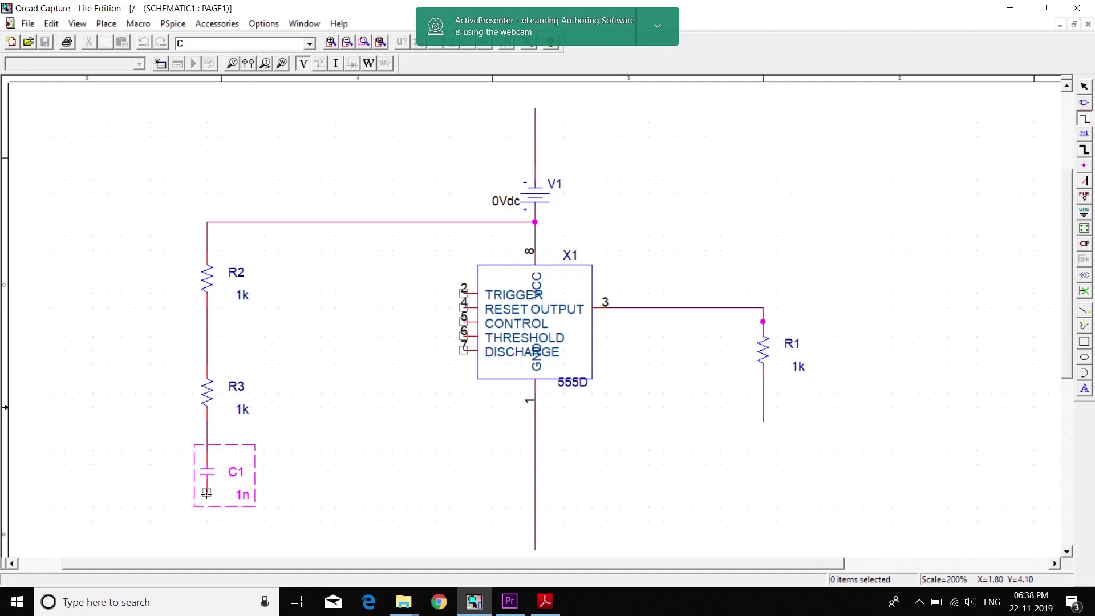
right_click(205, 536)
click(241, 468)
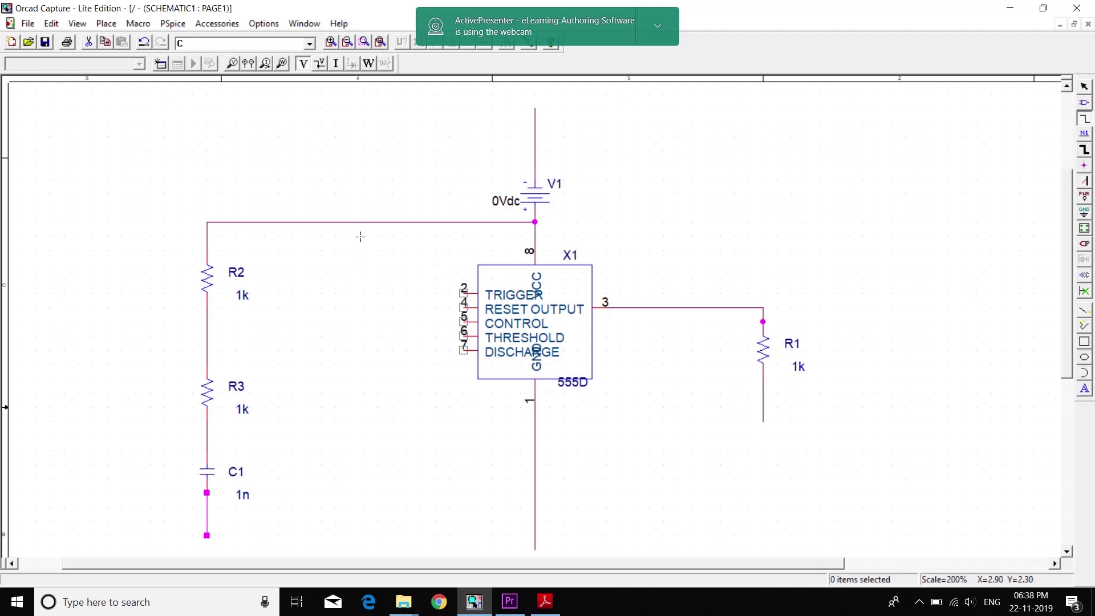
Step: Wire RESET pin 4 to the supply wire at about X=2.90, and TRIGGER pin 2 to the wire between R3 and C1 via about X=3.10
click(361, 223)
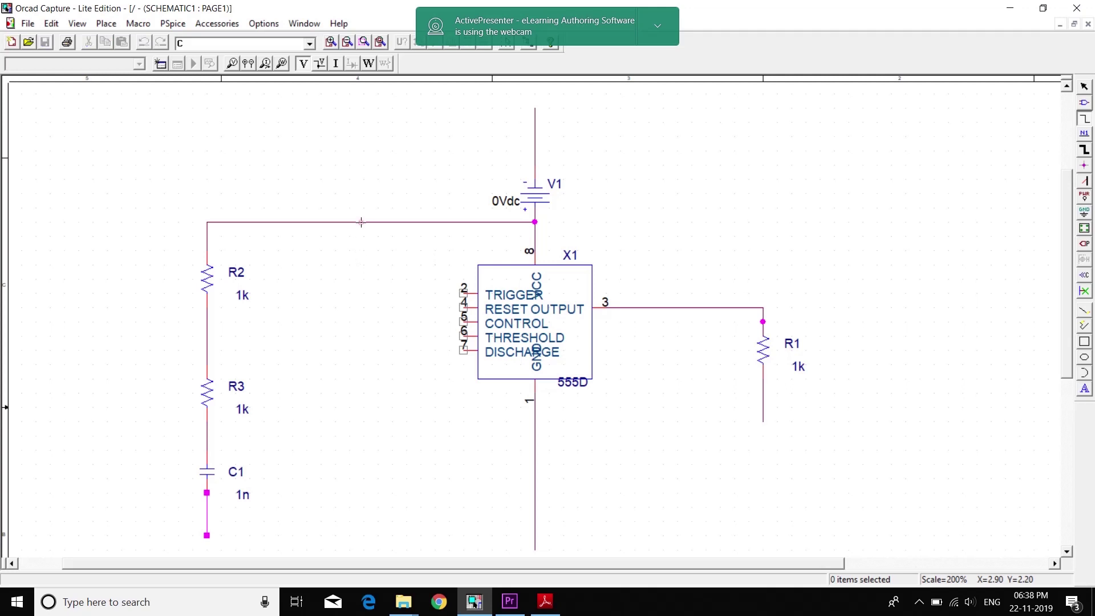
click(464, 307)
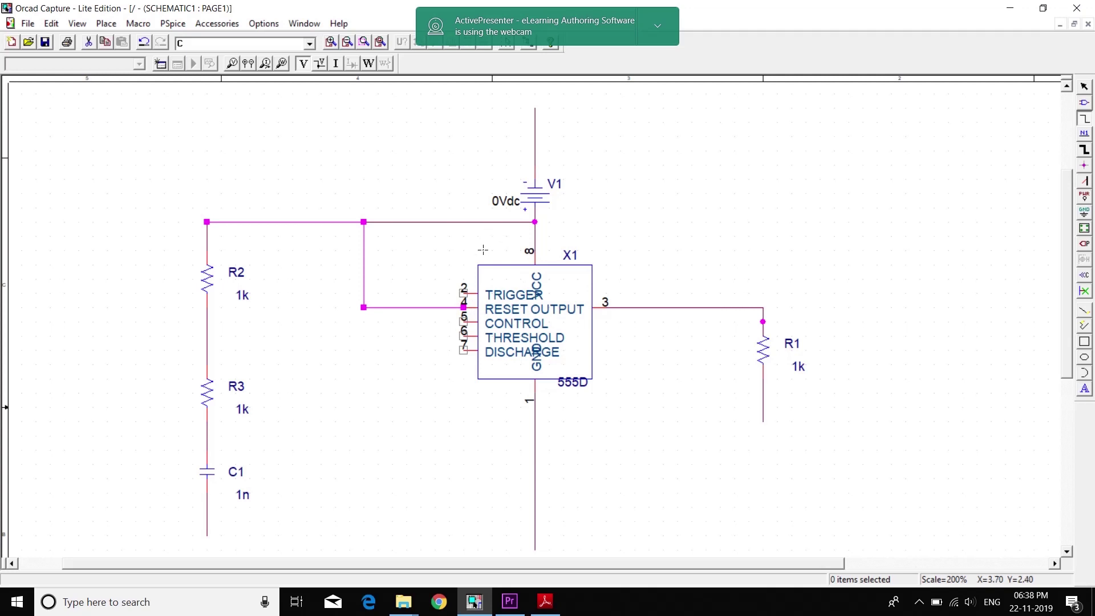
click(464, 292)
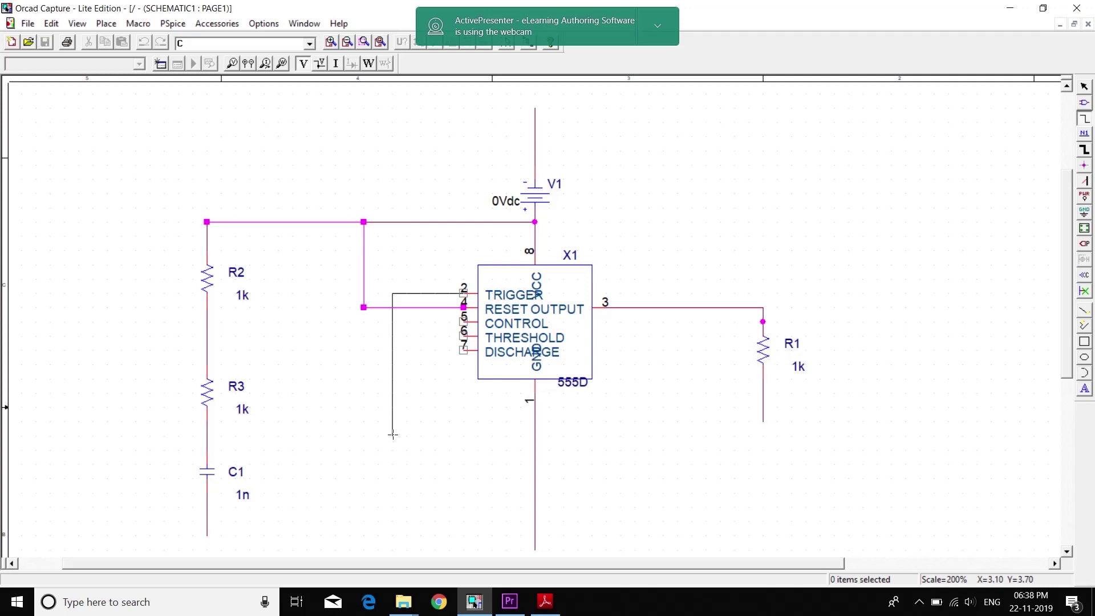
click(393, 434)
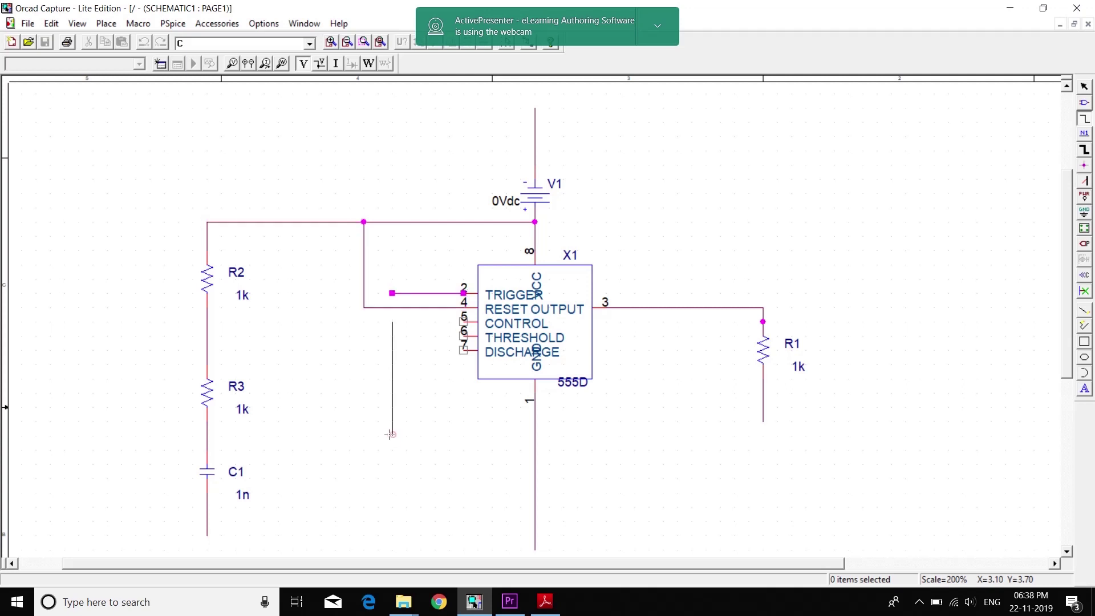
click(206, 435)
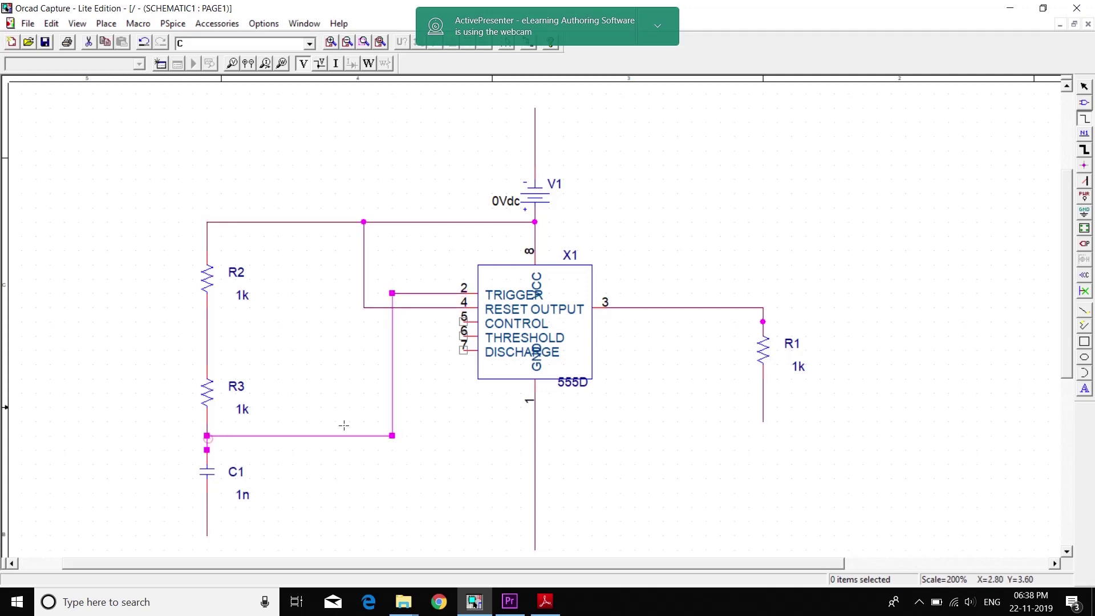
Step: Wire THRESHOLD pin 6 to the vertical TRIGGER wire, and connect DISCHARGE pin 7 to the wire between R2 and R3
click(464, 335)
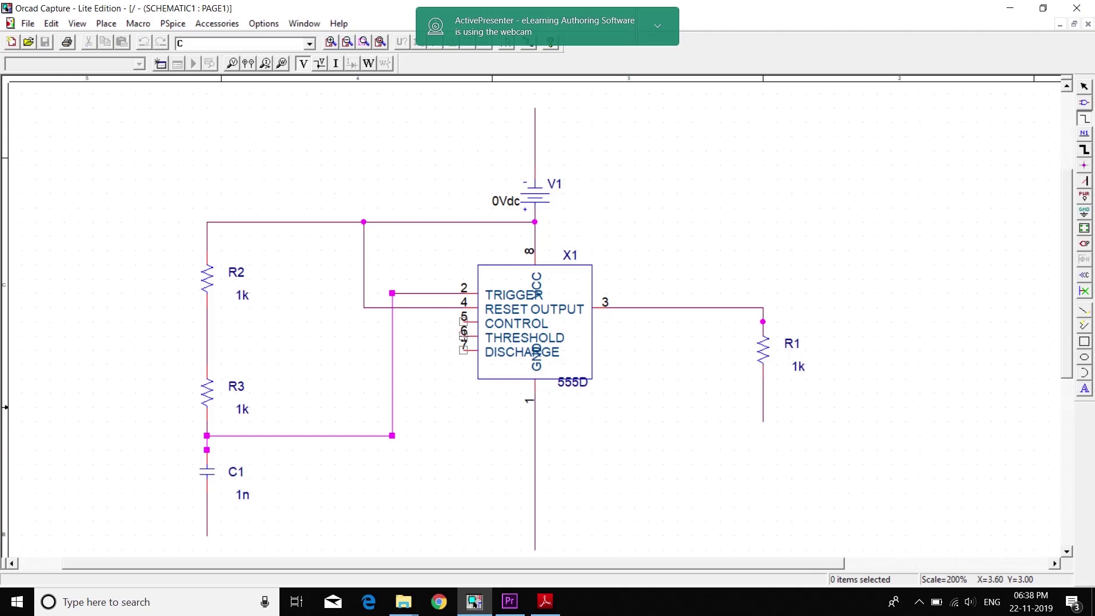
click(391, 336)
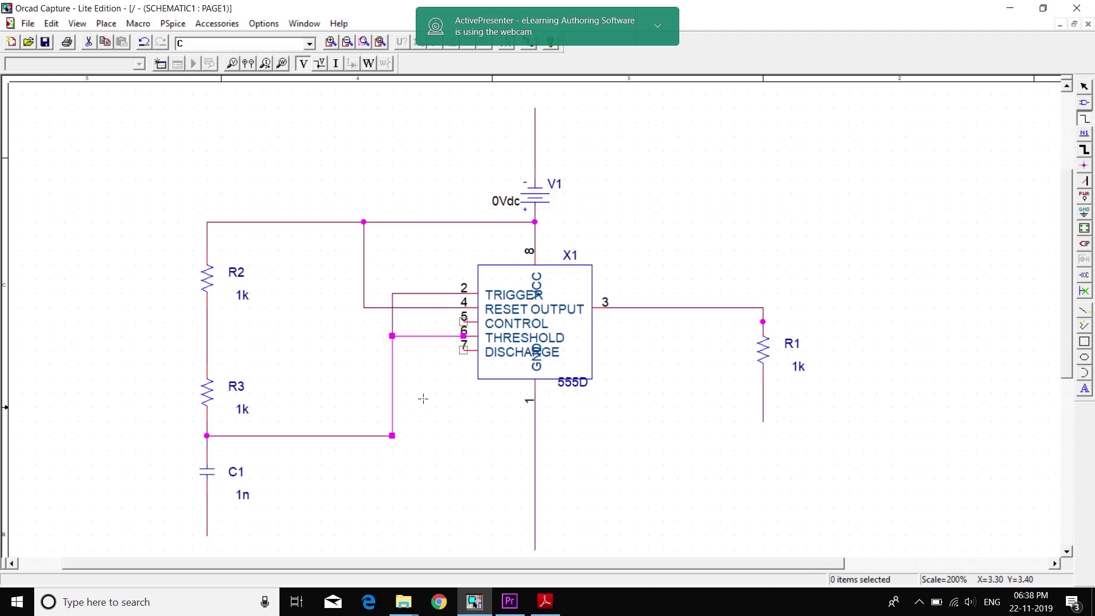
click(206, 335)
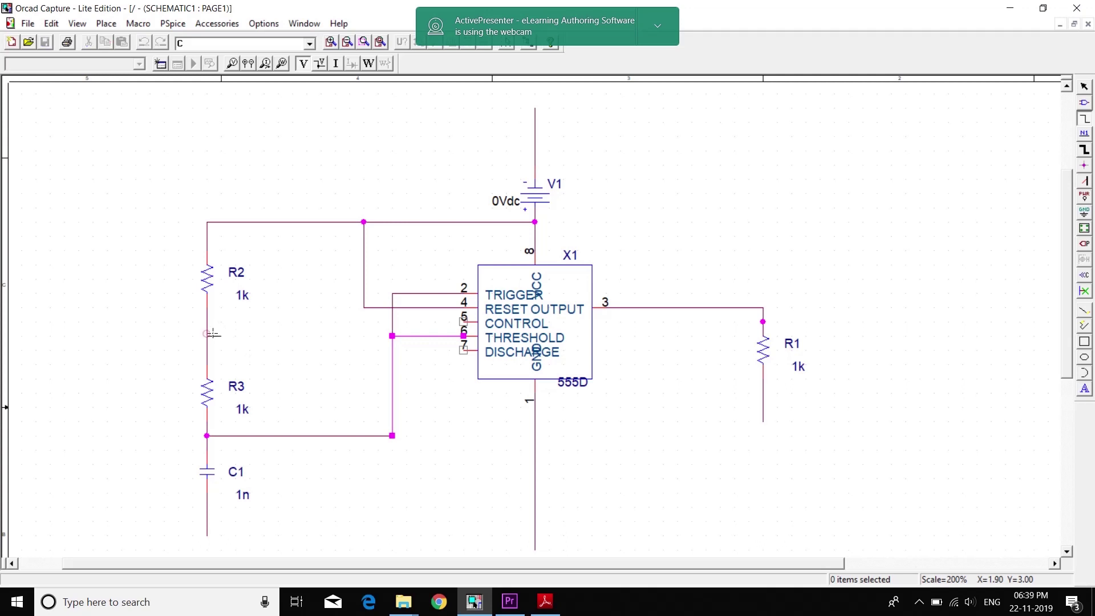
click(323, 351)
click(466, 352)
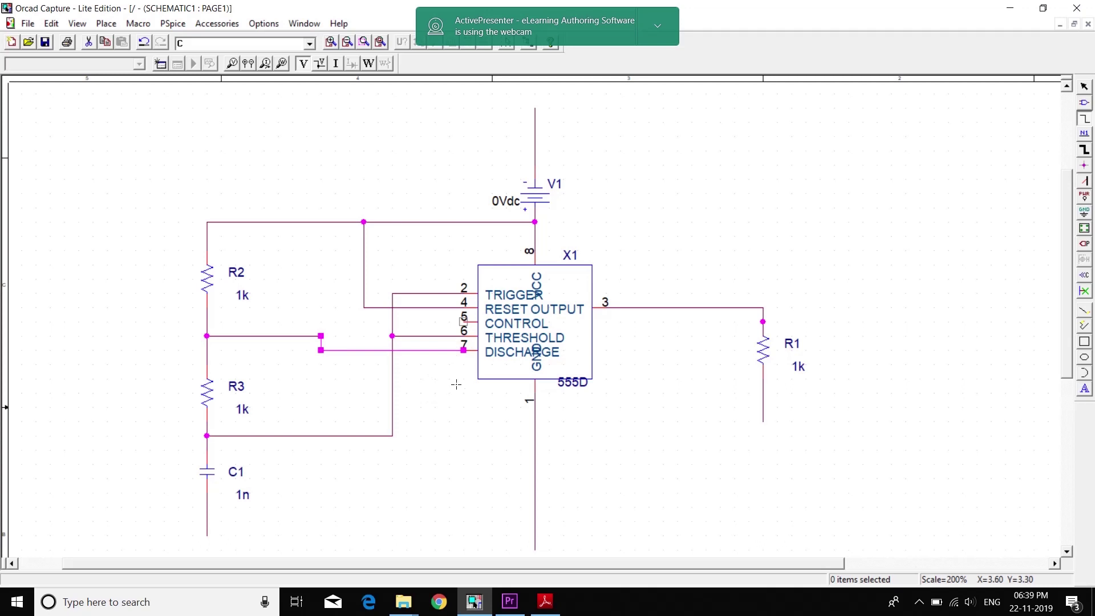
Step: Draw a wire from CONTROL pin 5 outward to about X=3.30, then down to about Y=3.80
click(464, 322)
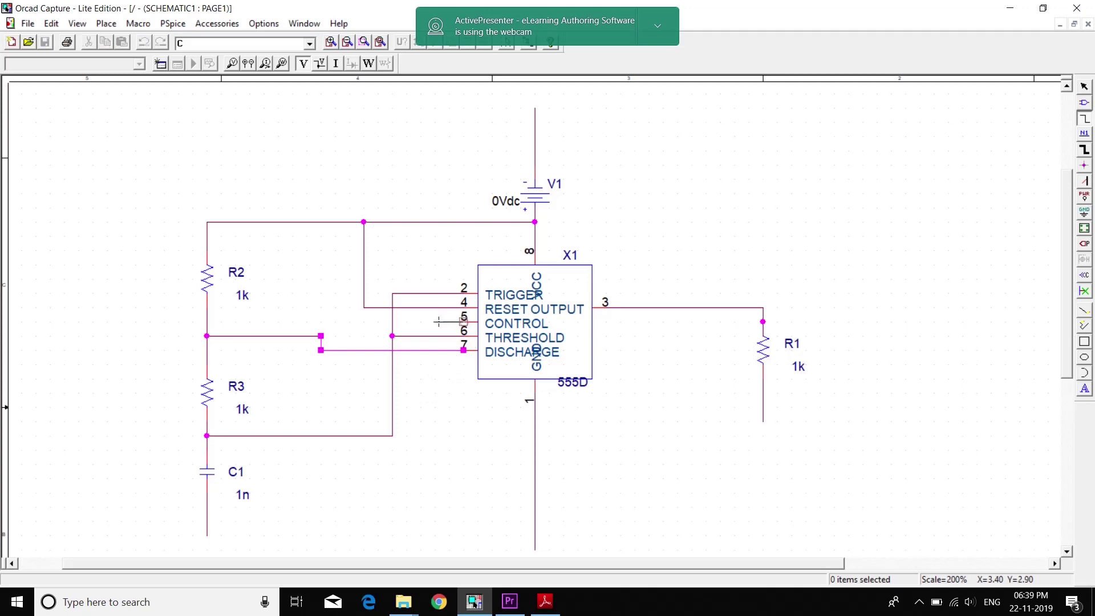
right_click(423, 445)
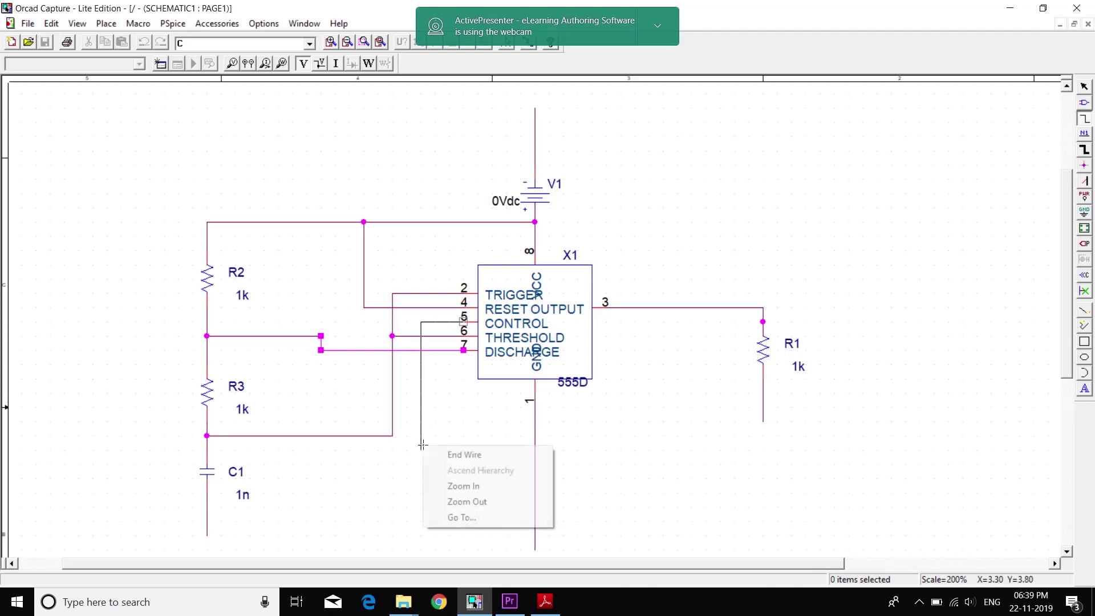
click(454, 454)
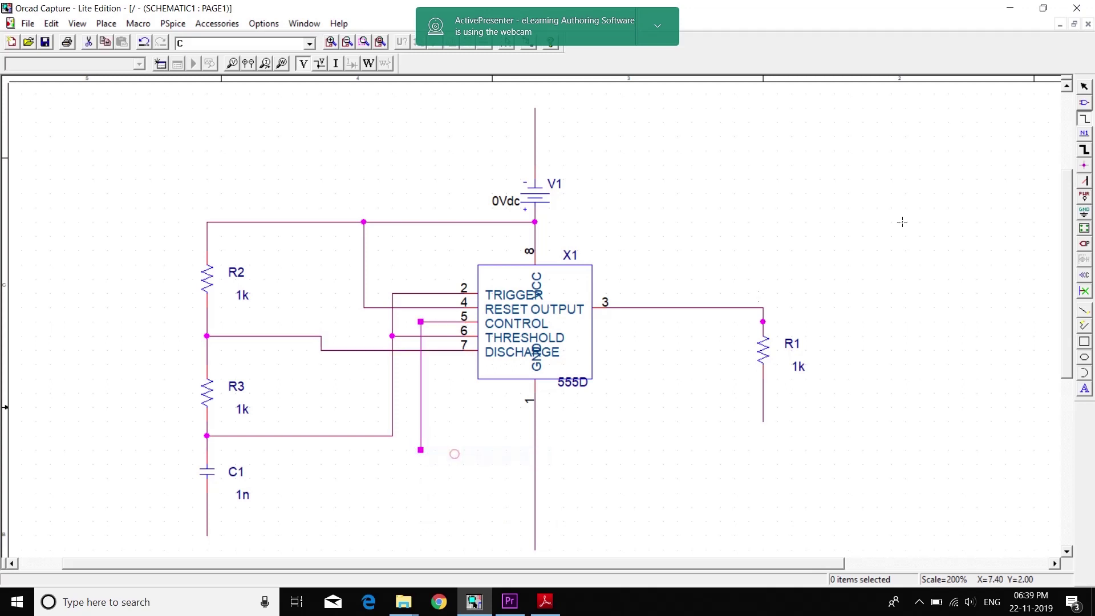
Step: Place a second capacitor C from the ANALOG library, rotated to vertical, at the lower end of the CONTROL wire
click(1084, 103)
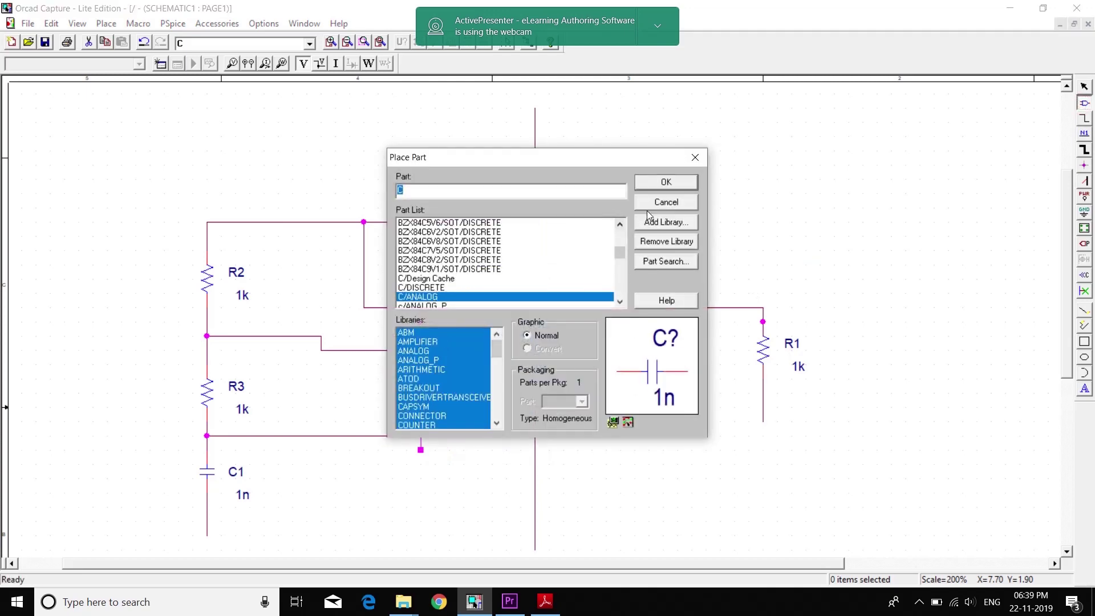
click(657, 180)
right_click(457, 416)
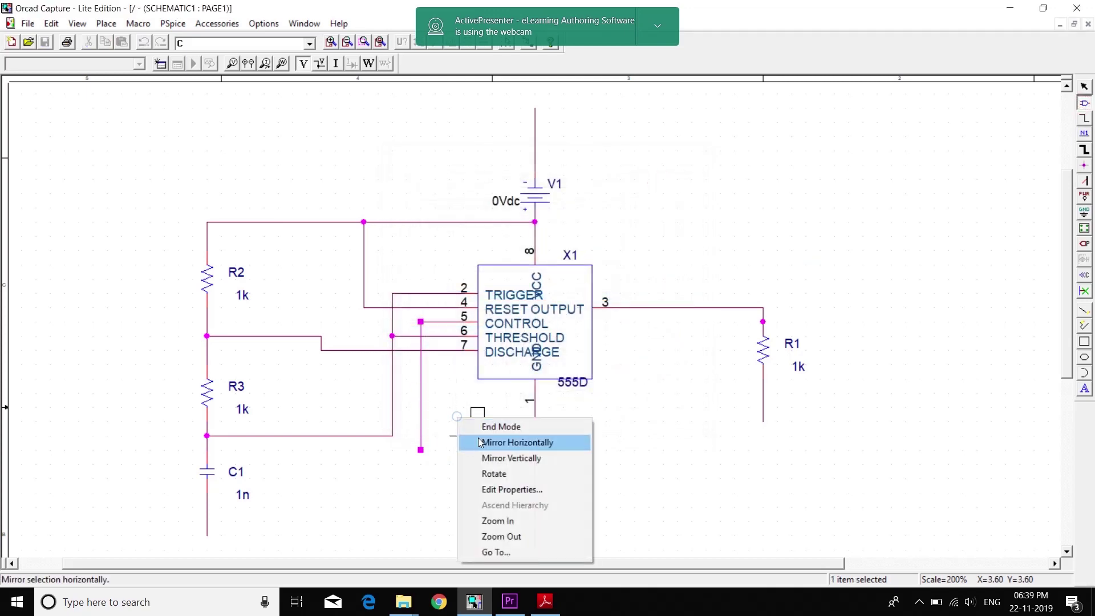
click(488, 474)
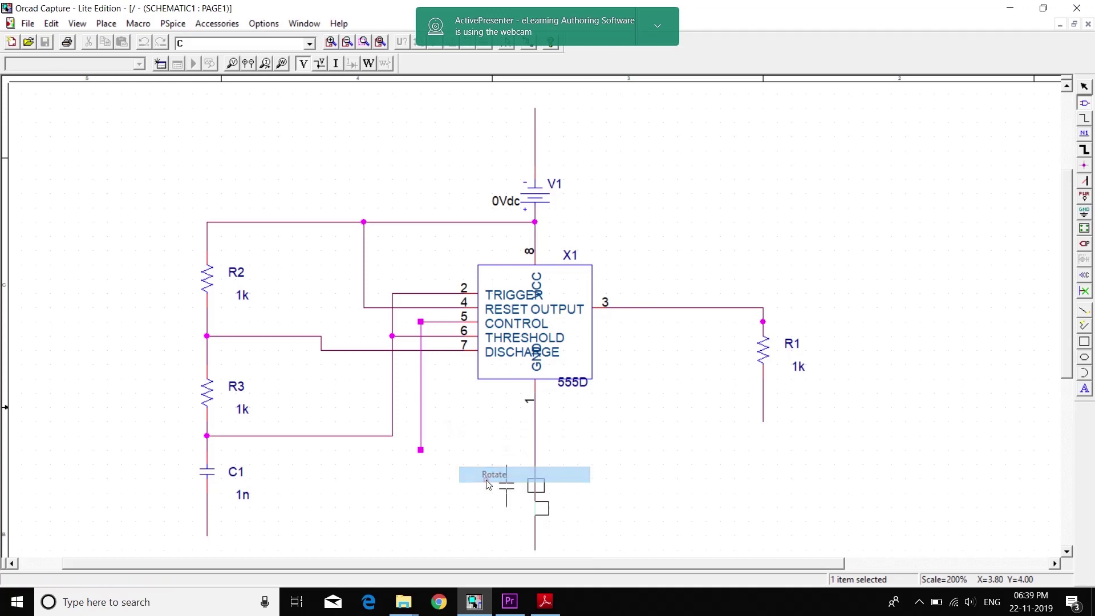
click(410, 446)
right_click(501, 434)
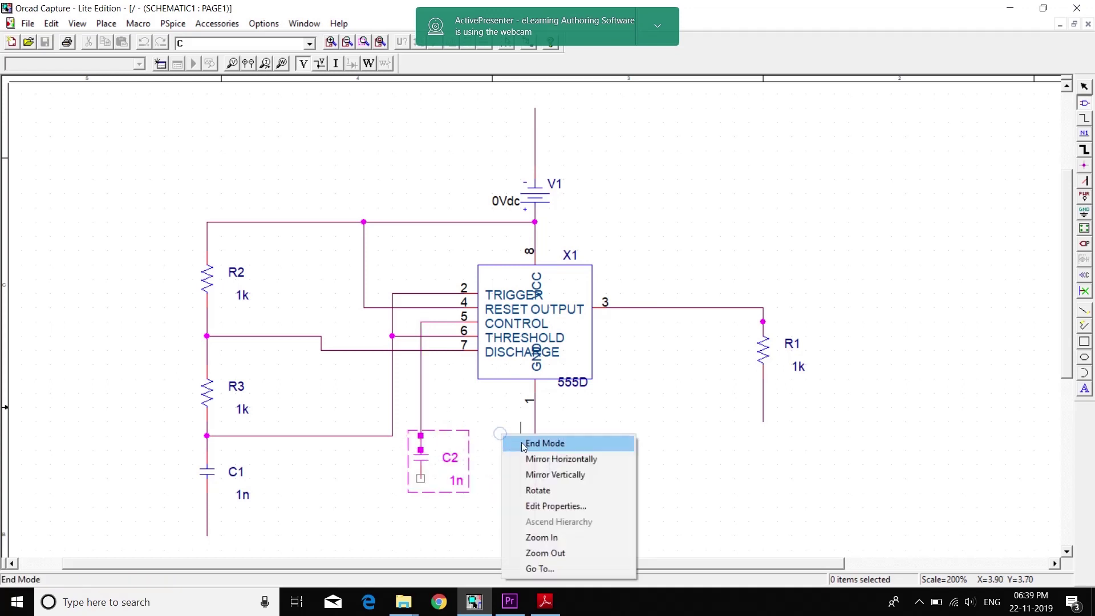
click(544, 443)
Step: Wire the lower end of capacitor C2 to the GND pin 1 wire at about Y=4.30
click(1084, 103)
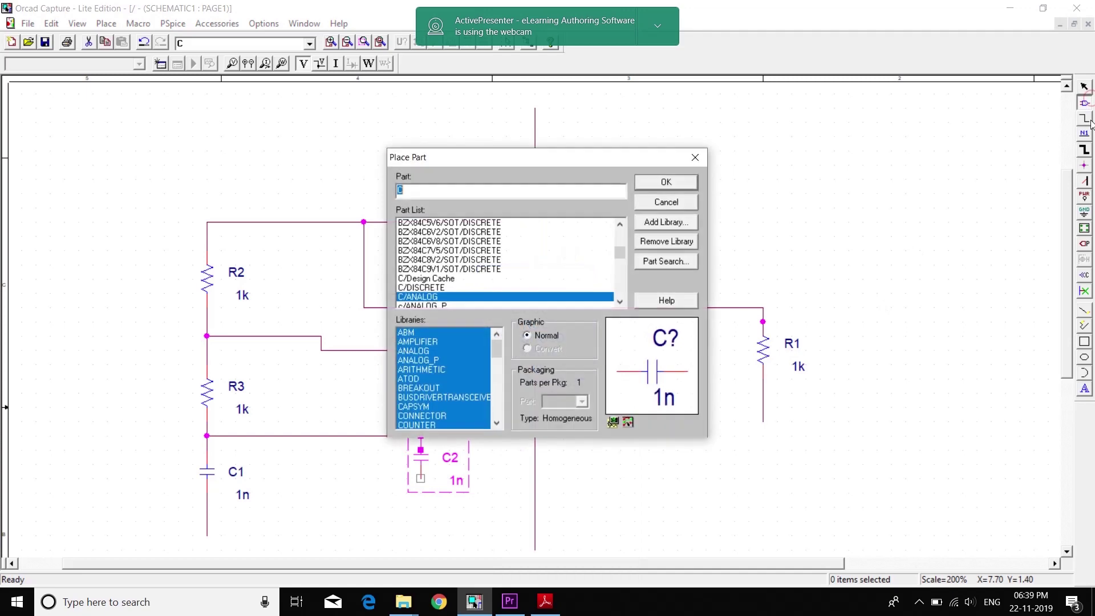
click(692, 156)
click(1083, 119)
click(420, 478)
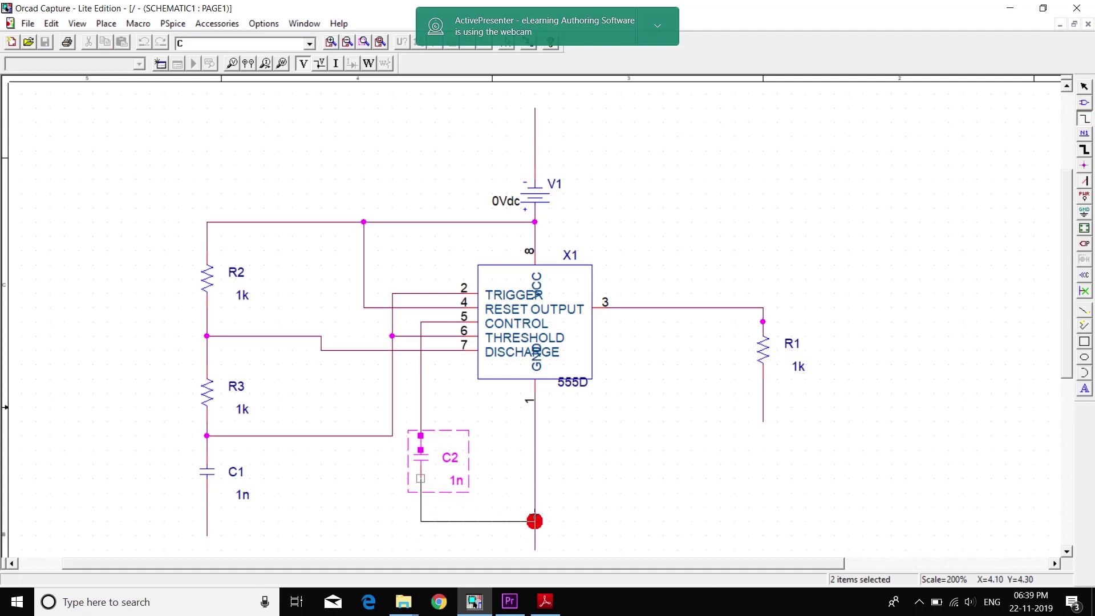
click(534, 520)
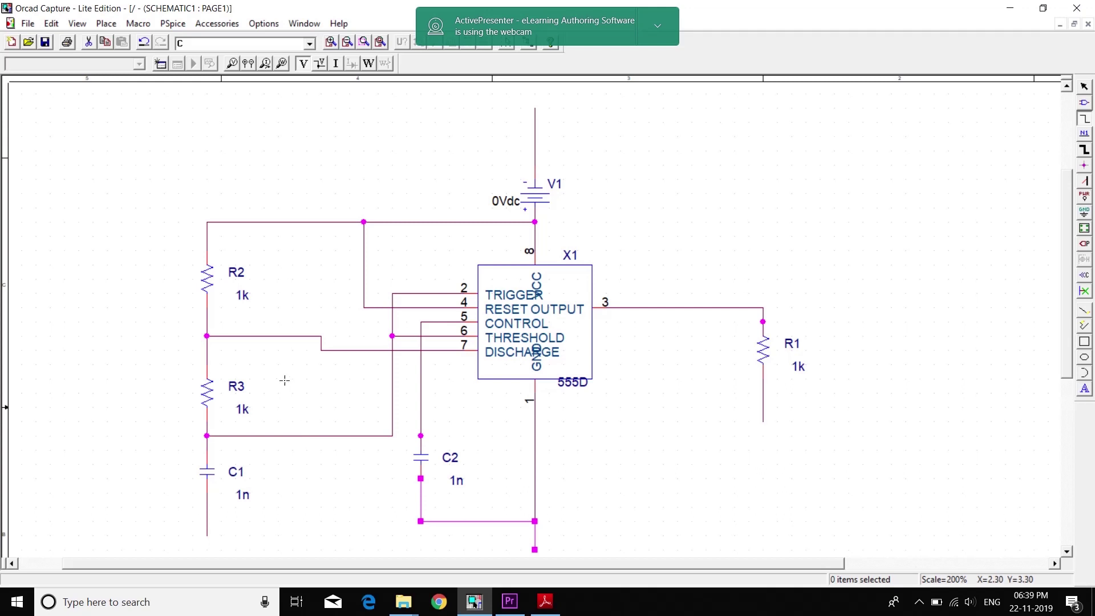
click(1084, 87)
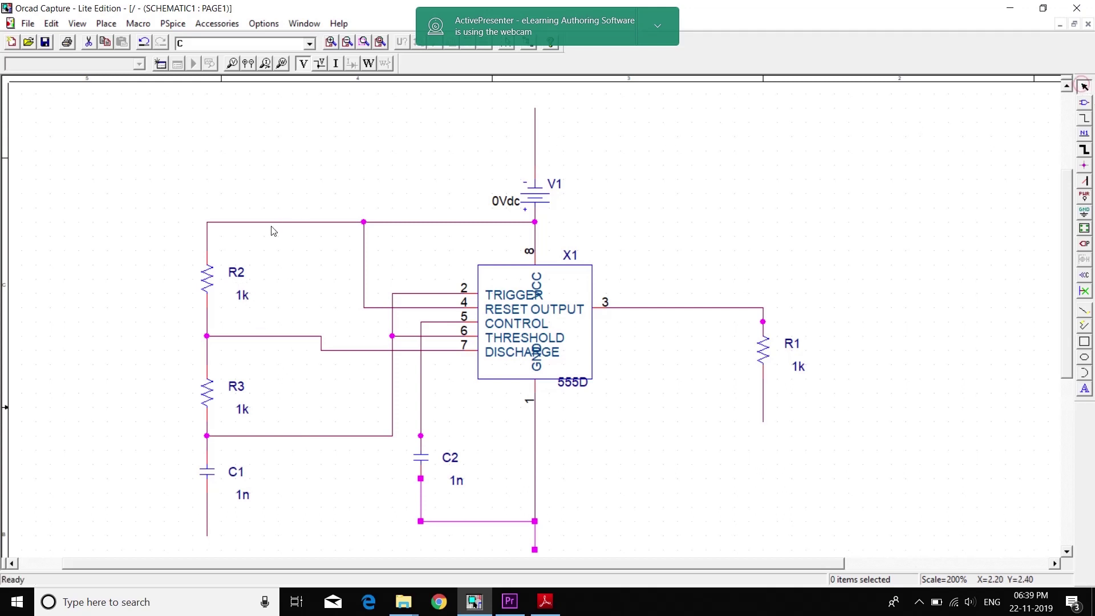
Step: Set the value of resistor R2 to 2.9k
click(248, 300)
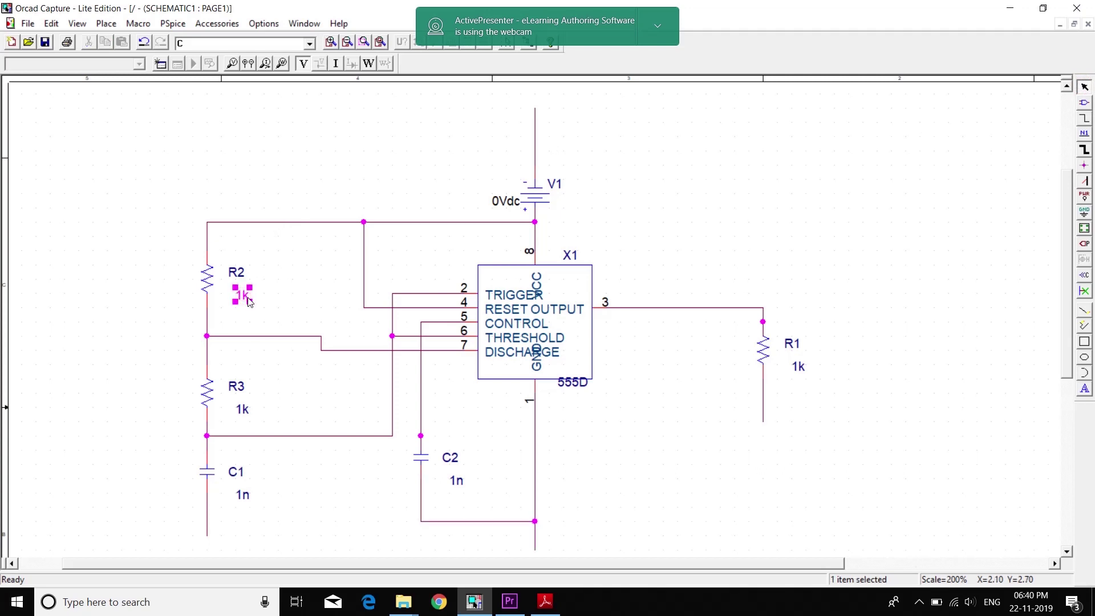
right_click(247, 295)
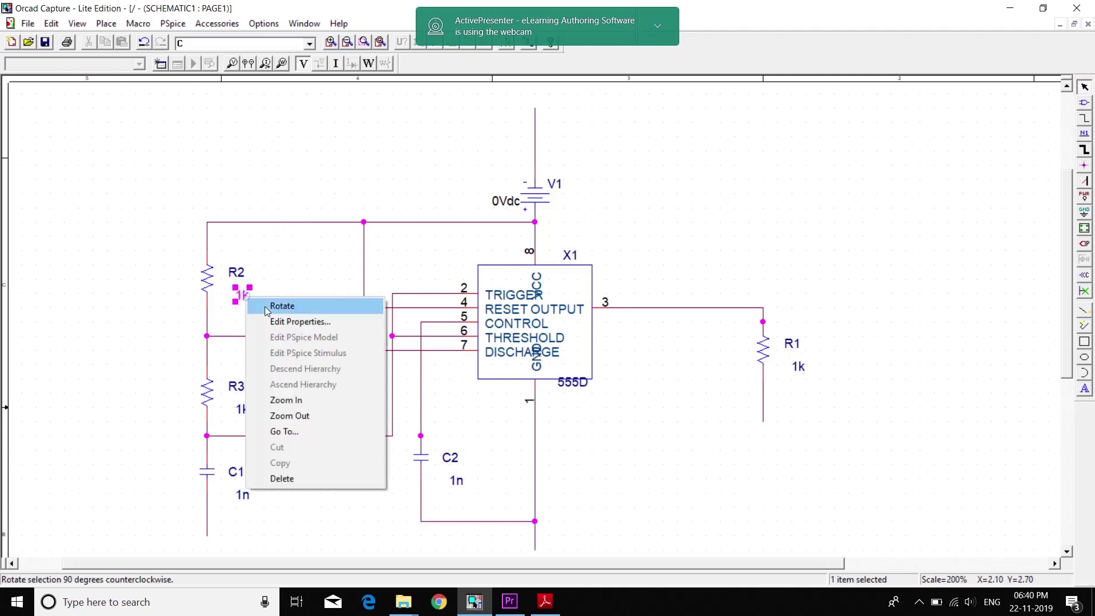
click(280, 321)
click(460, 252)
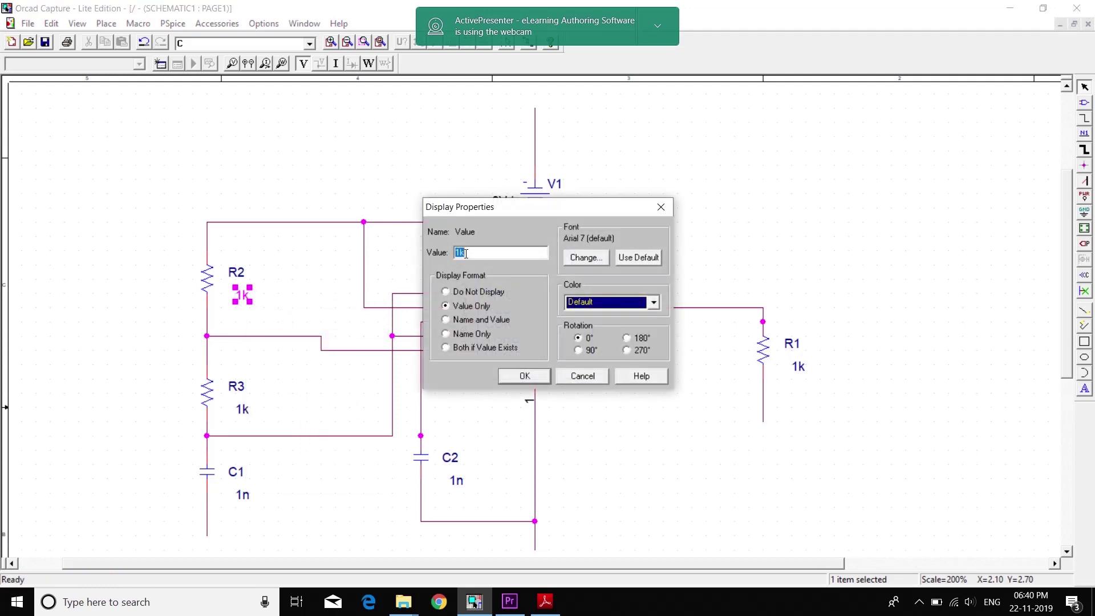
key(BackSpace)
text(2.9)
click(533, 374)
Step: Set the value of resistor R3 to 5.8k
click(241, 409)
right_click(243, 408)
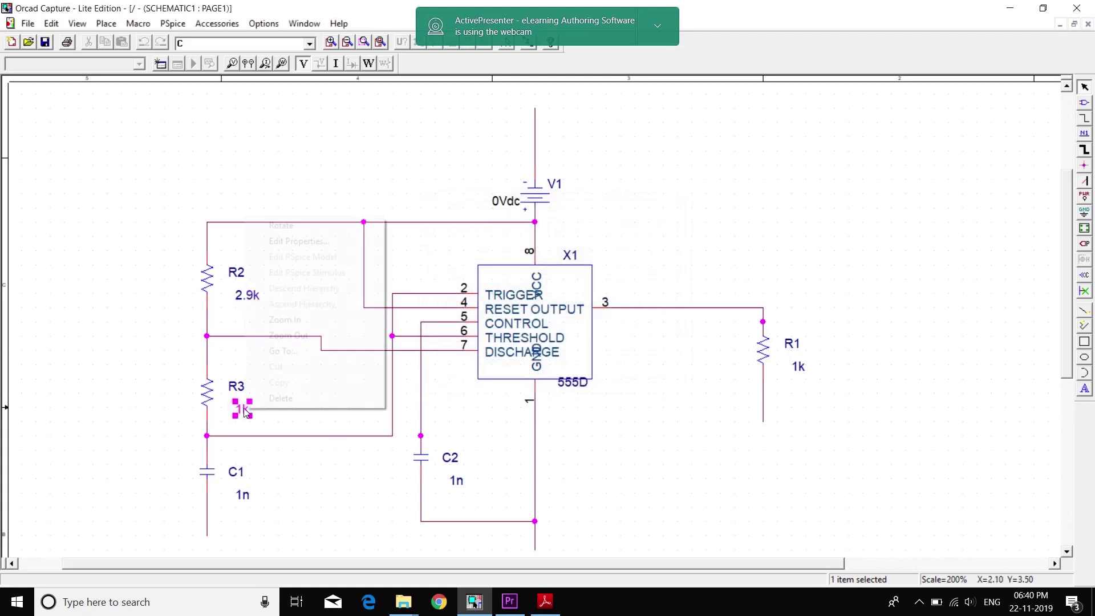
click(291, 243)
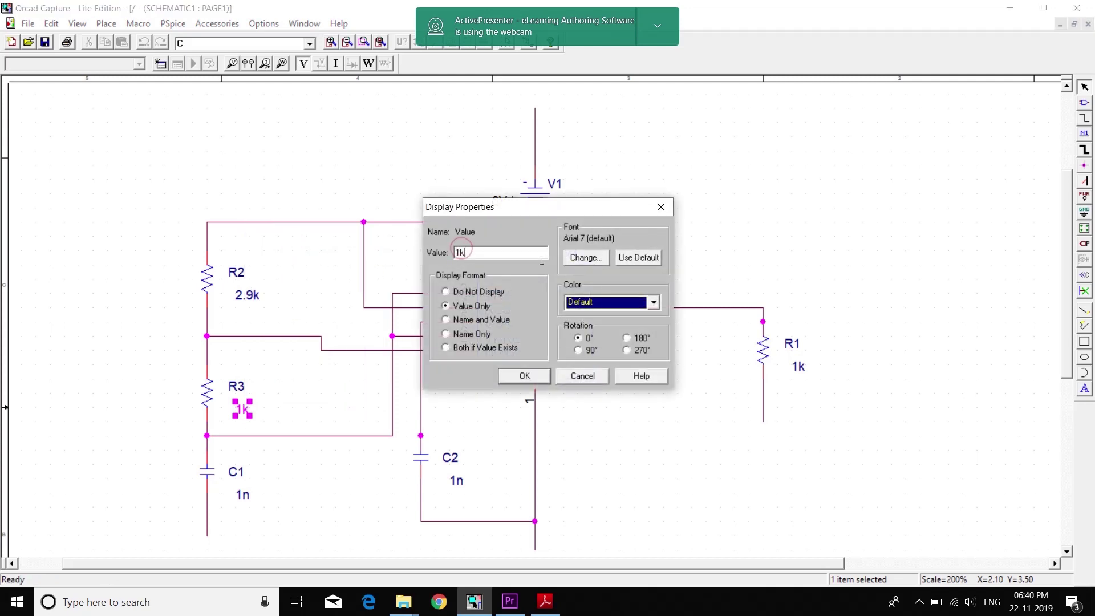
key(BackSpace)
text(5.8k)
click(525, 377)
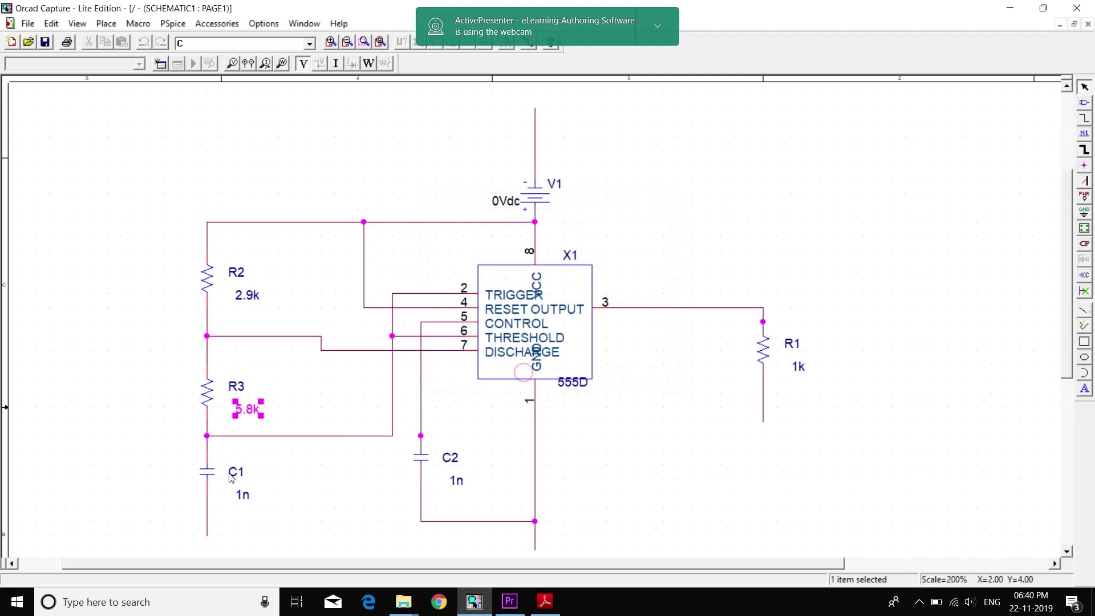
Step: Set the value of capacitor C1 to 0.1uf
click(243, 495)
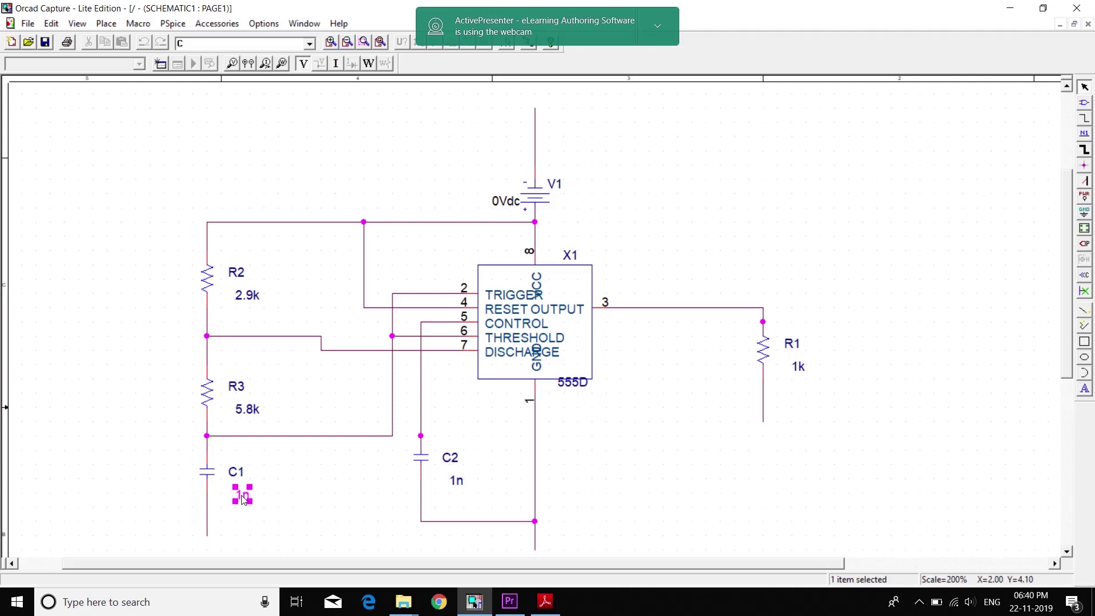
right_click(243, 500)
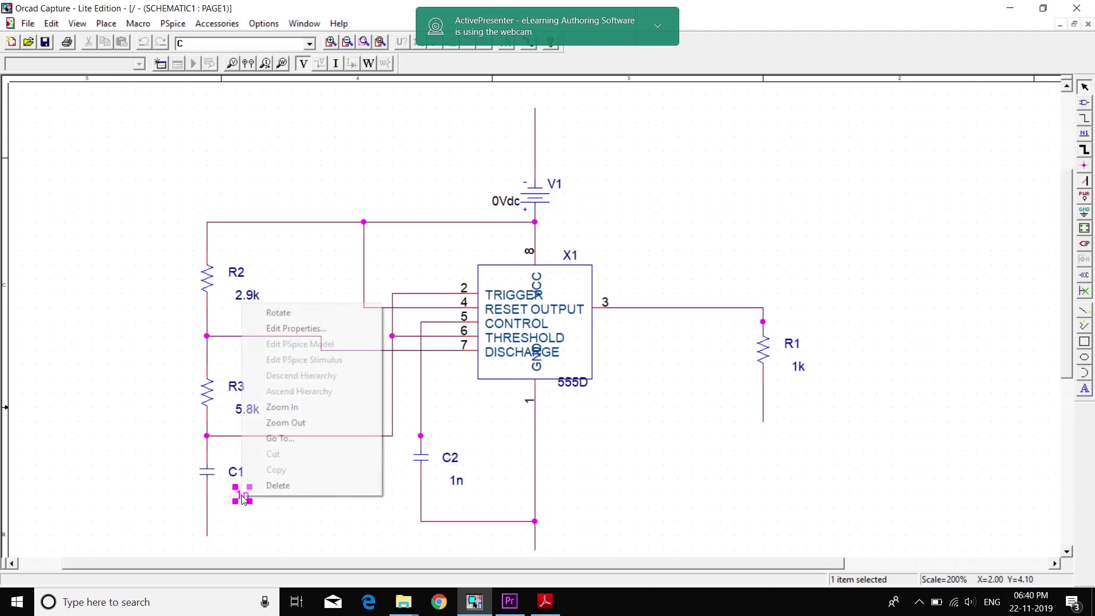
click(285, 333)
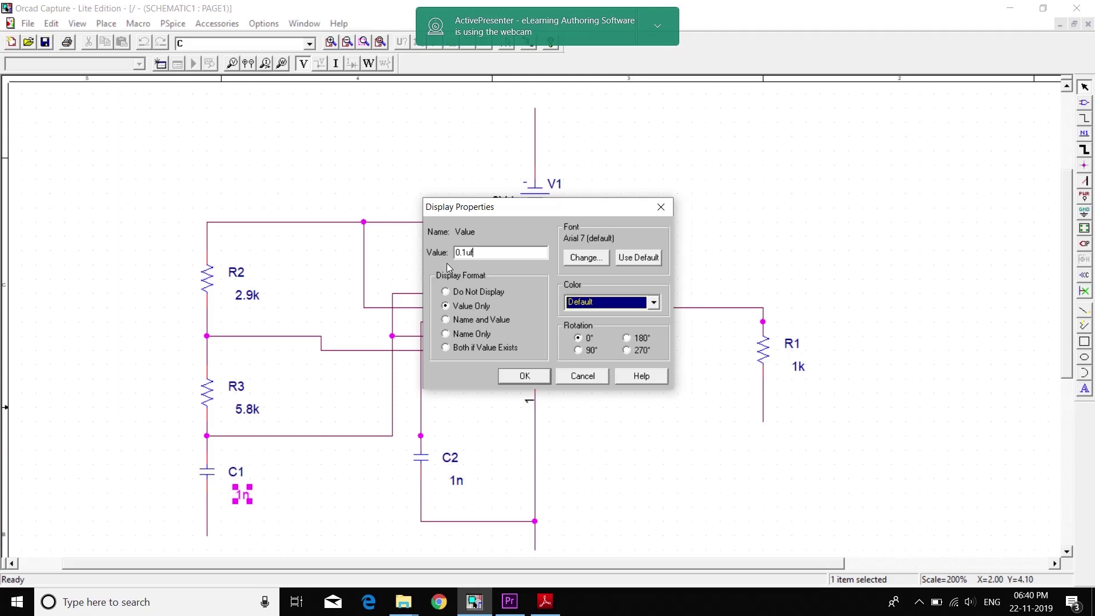
click(524, 376)
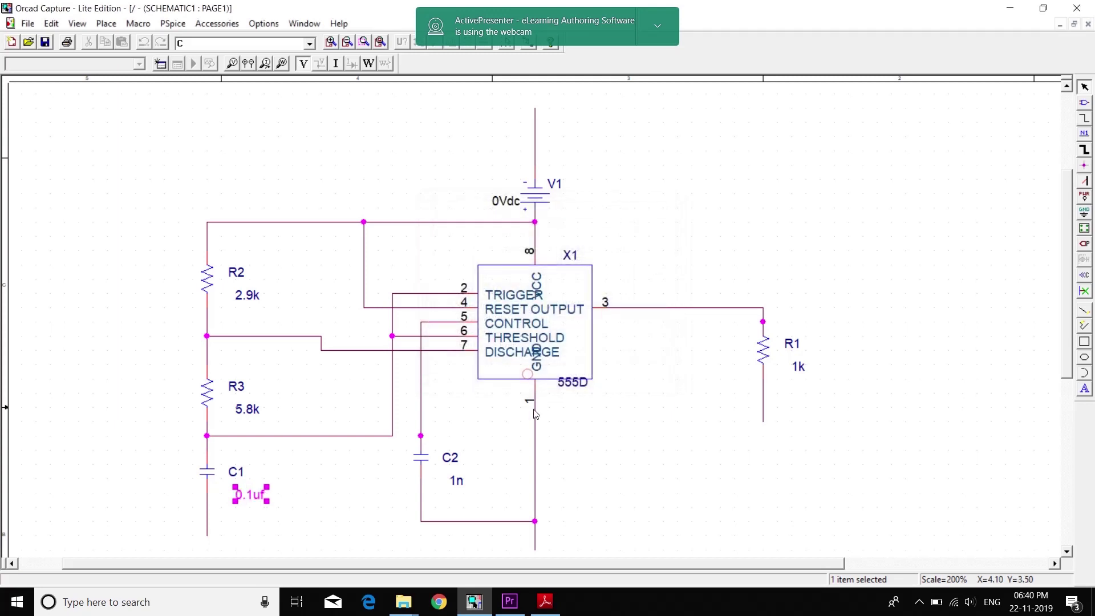
Step: Set the value of capacitor C2 to 0.01uf
click(456, 482)
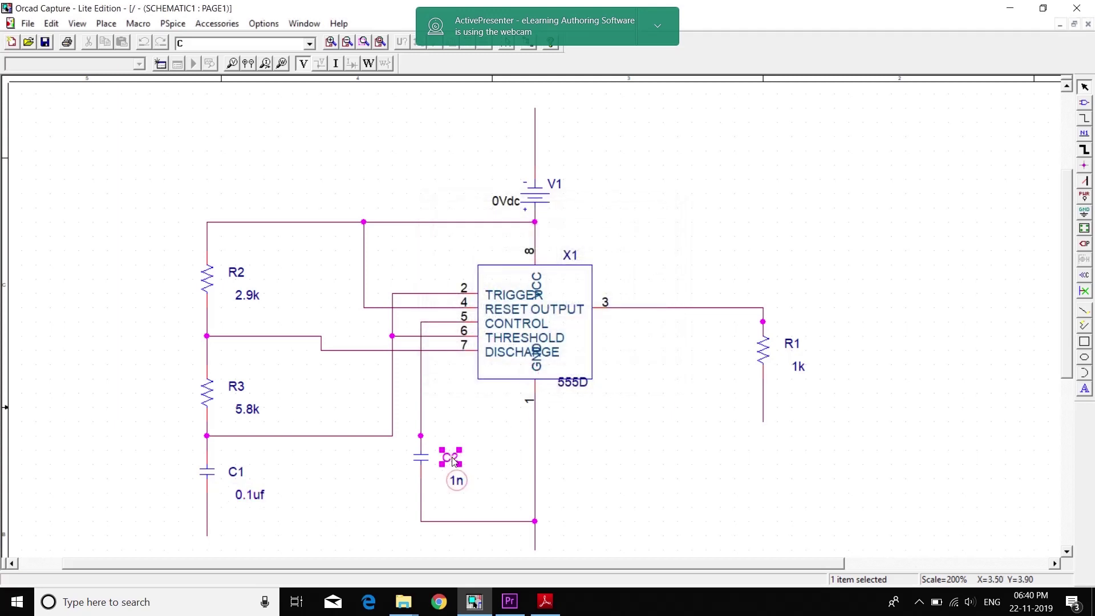
right_click(459, 484)
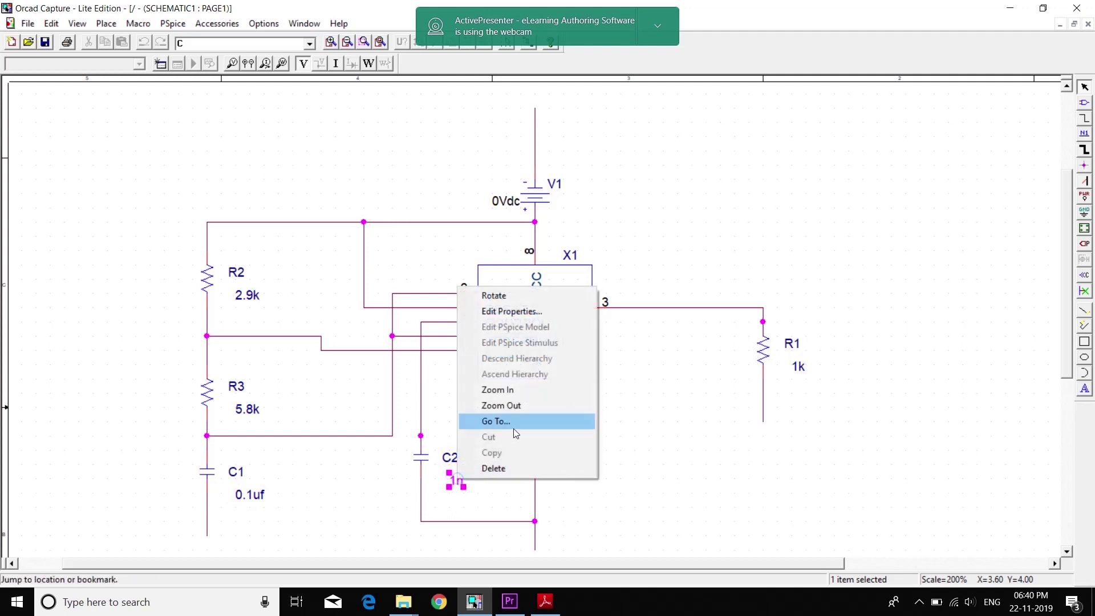
click(511, 313)
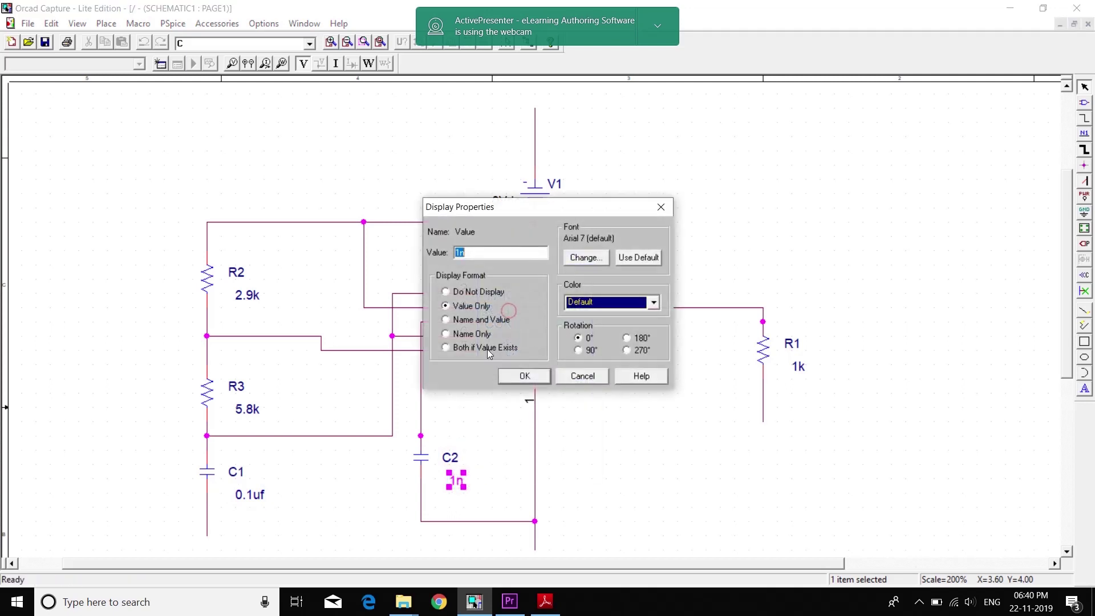
text(0.01uf)
click(521, 377)
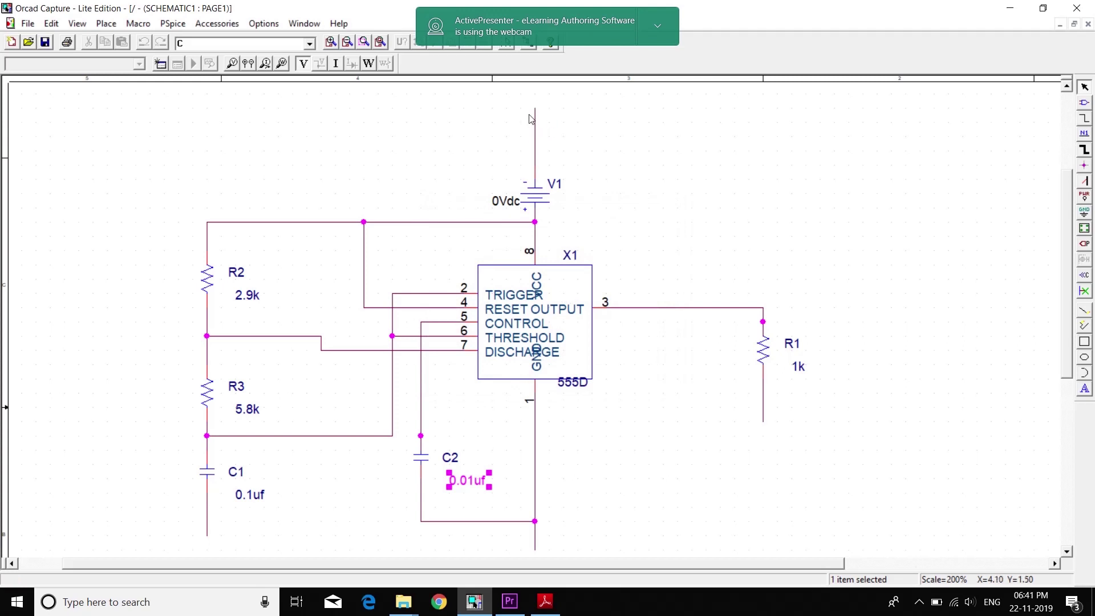
Step: Place net alias 0 on the wire above V1, the GND pin 1 wire, and the wires below C1 and R1
click(1087, 134)
text(0)
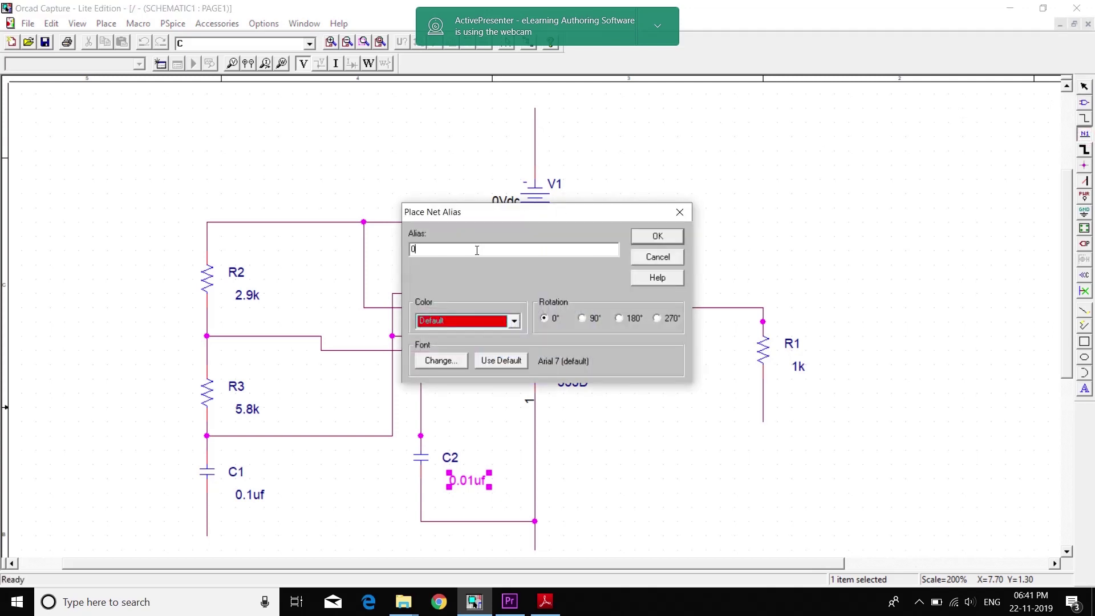
click(650, 235)
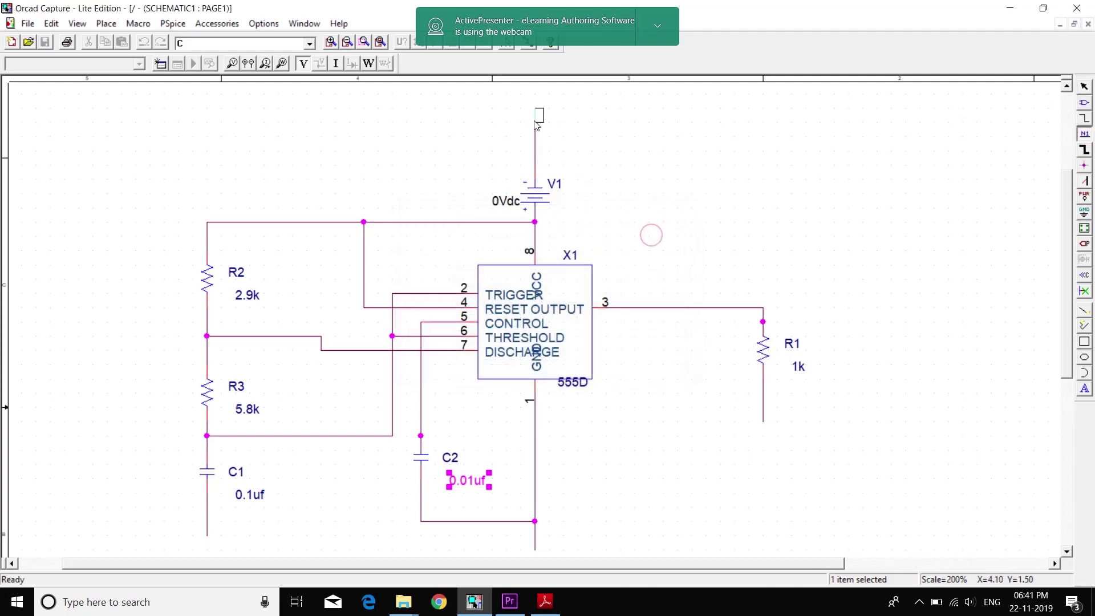
click(533, 132)
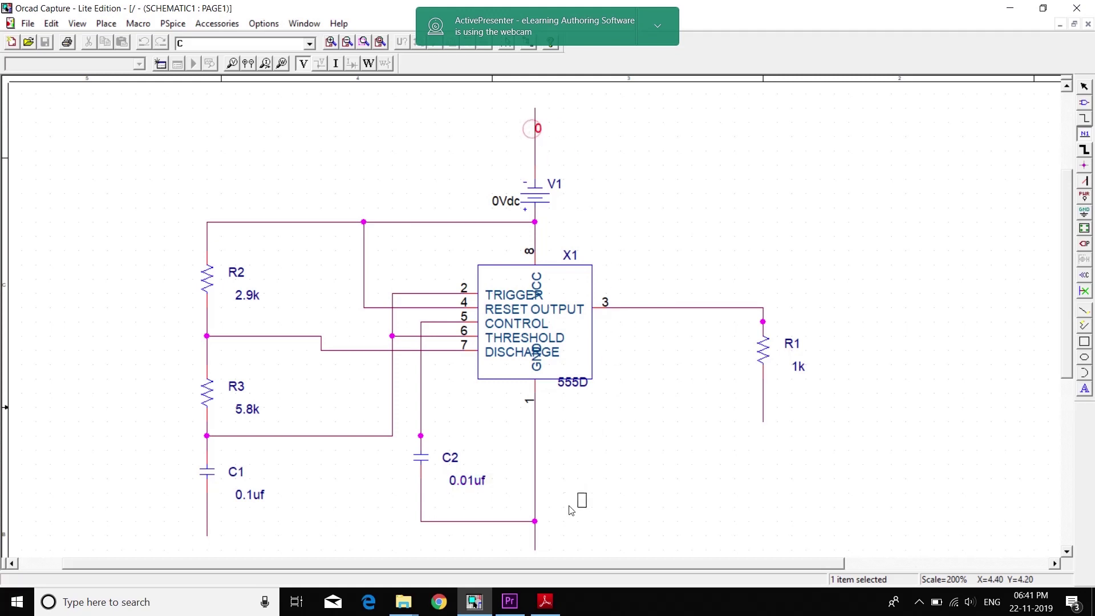
click(536, 547)
click(213, 531)
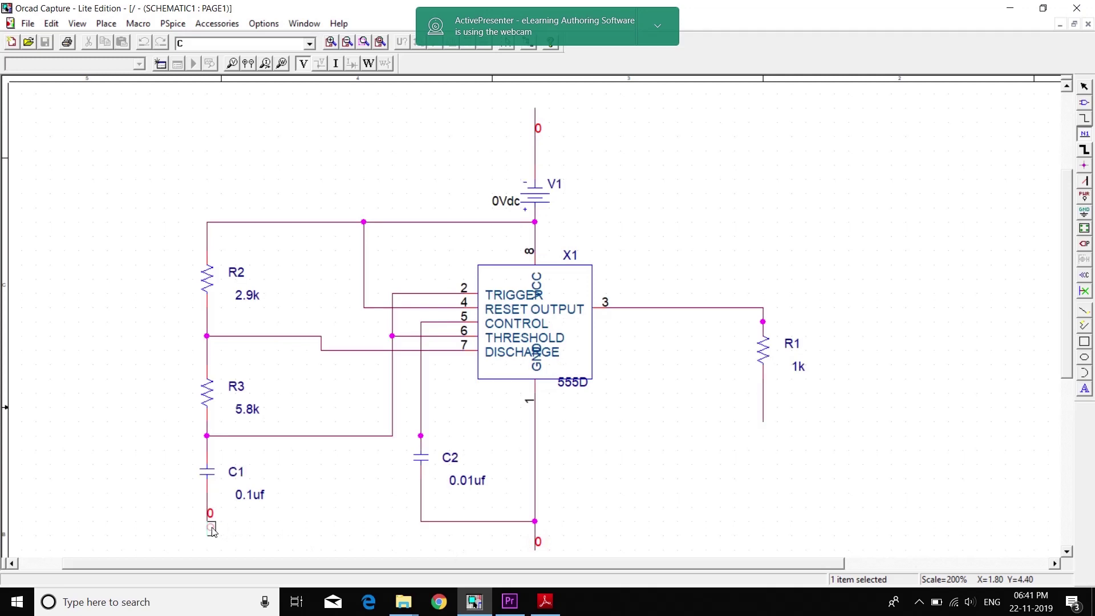
click(767, 416)
right_click(630, 452)
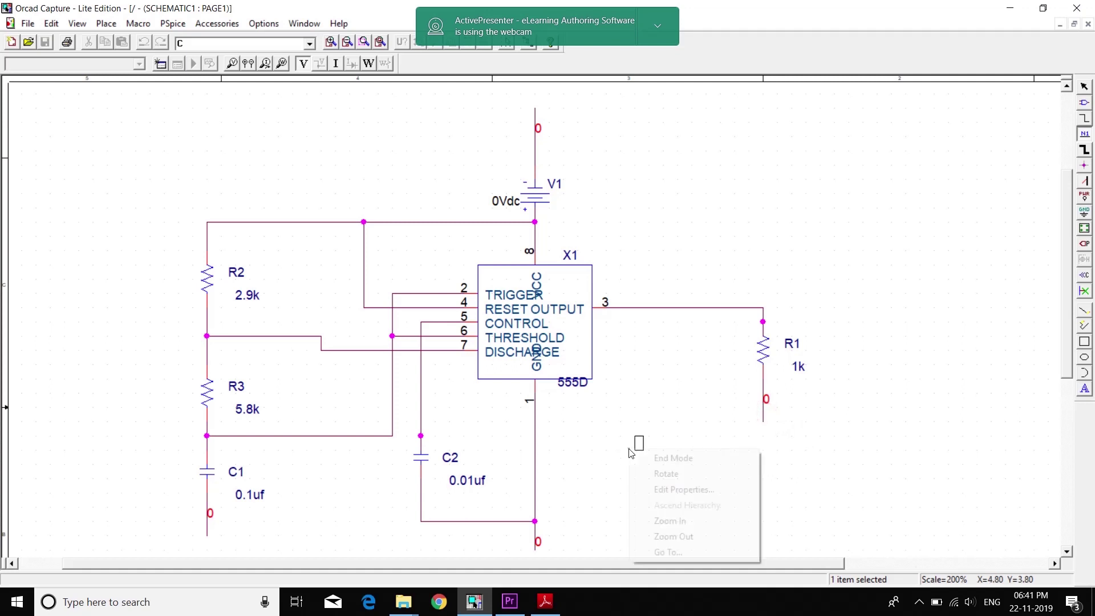
click(662, 459)
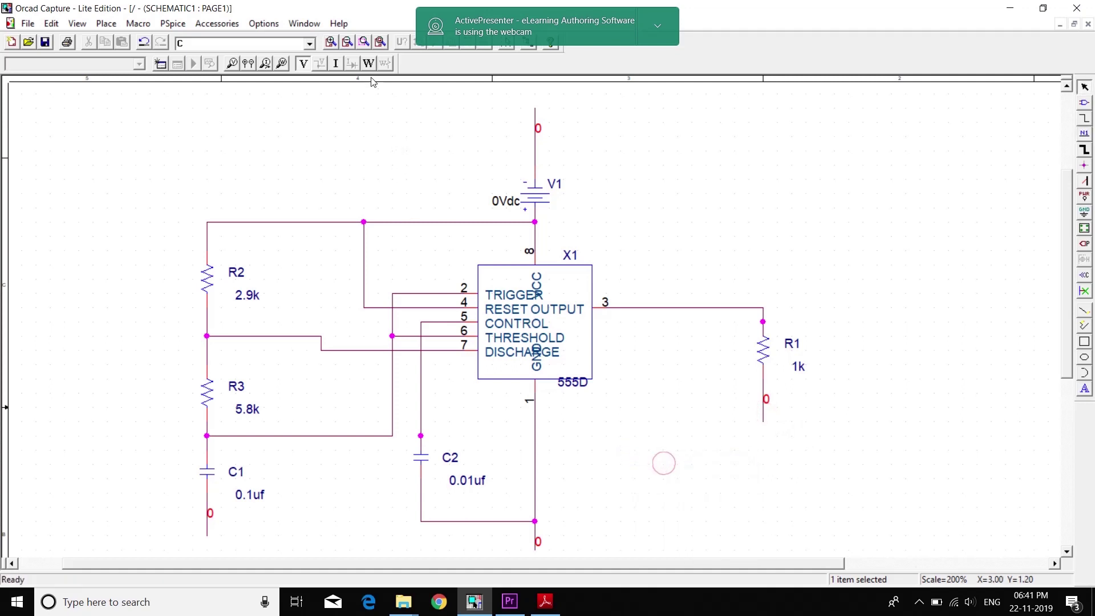
Step: Set the value of load resistor R1 to 10meg
click(348, 42)
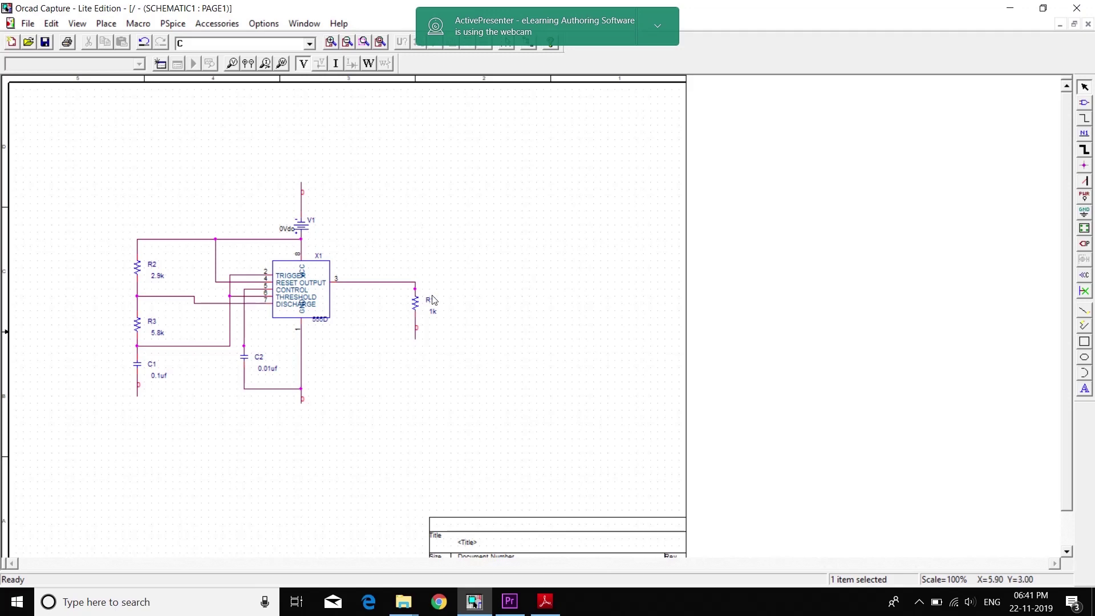
click(434, 312)
right_click(436, 315)
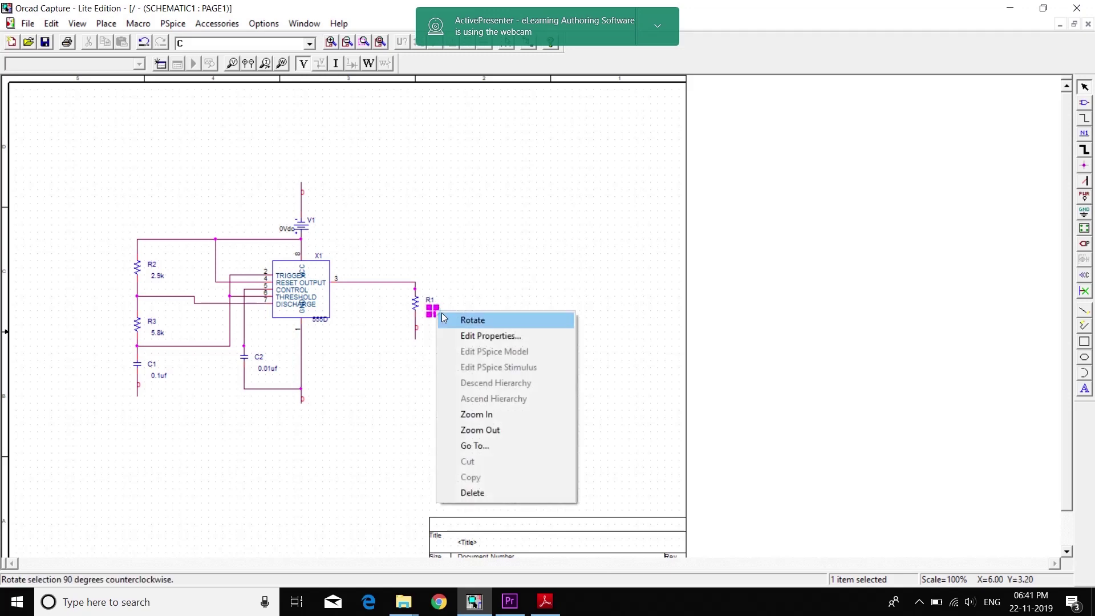
click(464, 336)
text(10)
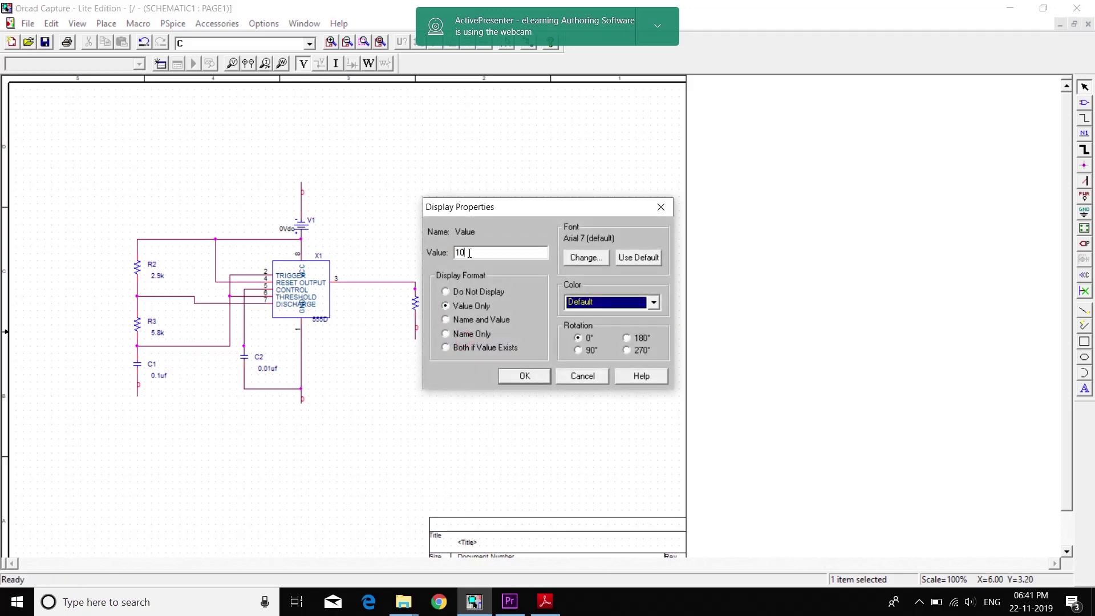
text(meg)
click(522, 379)
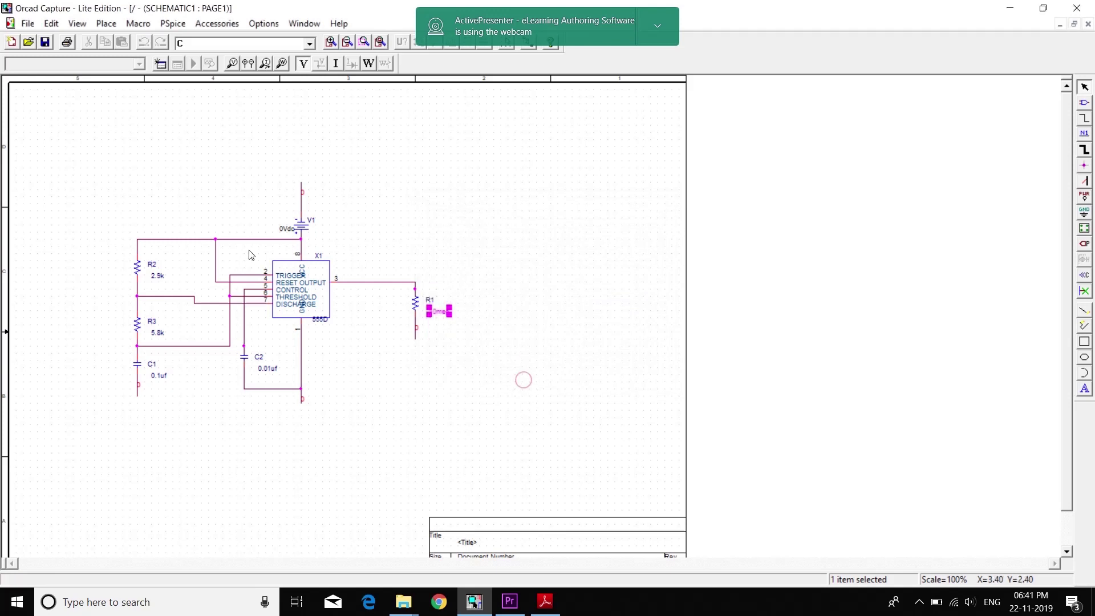
Step: Set the DC value of voltage source V1 to 10Vdc
click(401, 389)
click(284, 224)
right_click(284, 224)
click(312, 249)
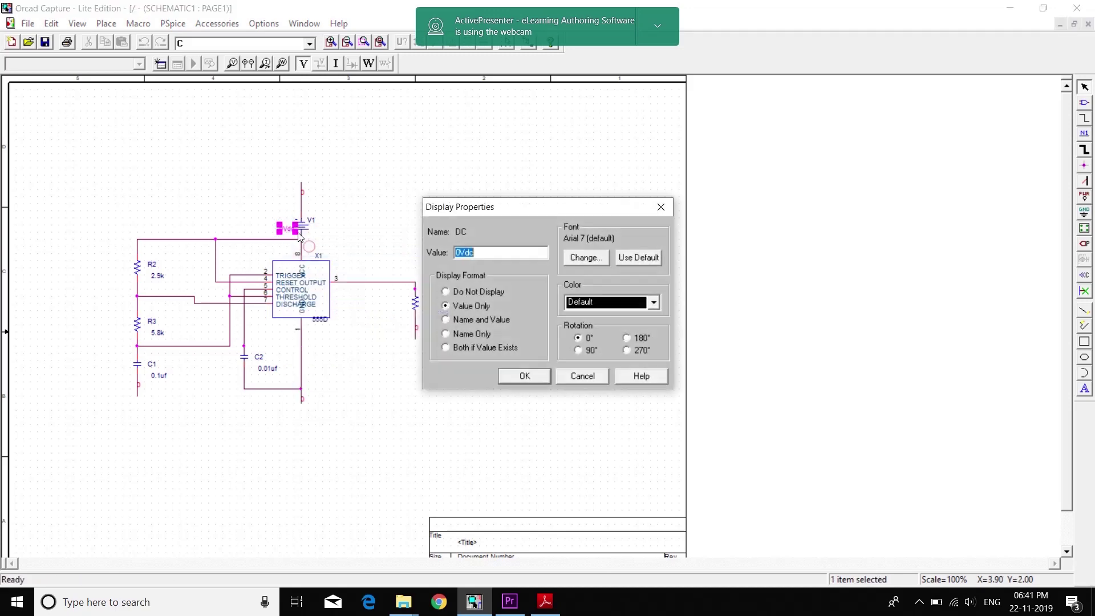
key(Home)
text(1)
click(535, 373)
click(250, 211)
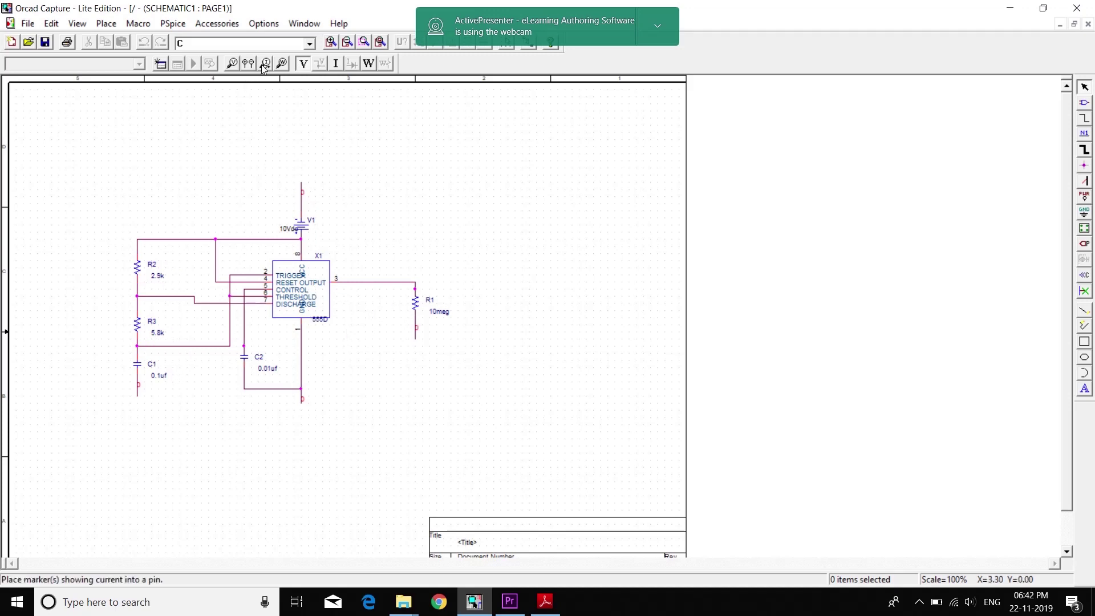
Step: Place voltage markers on the output node above R1 and on the junction between R3 and C1
click(416, 286)
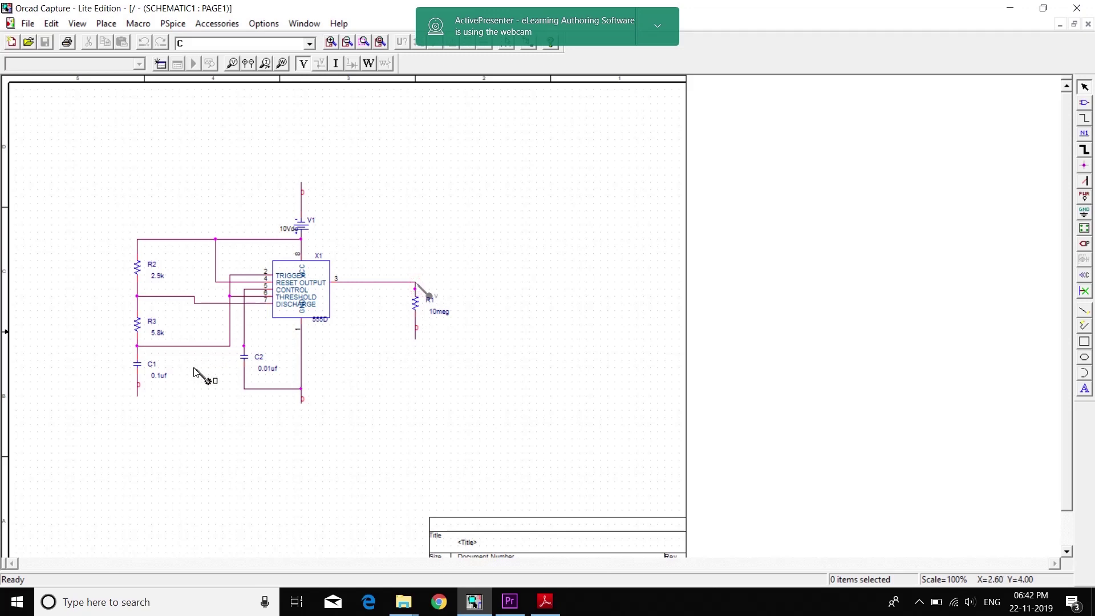
click(137, 346)
right_click(187, 374)
click(201, 386)
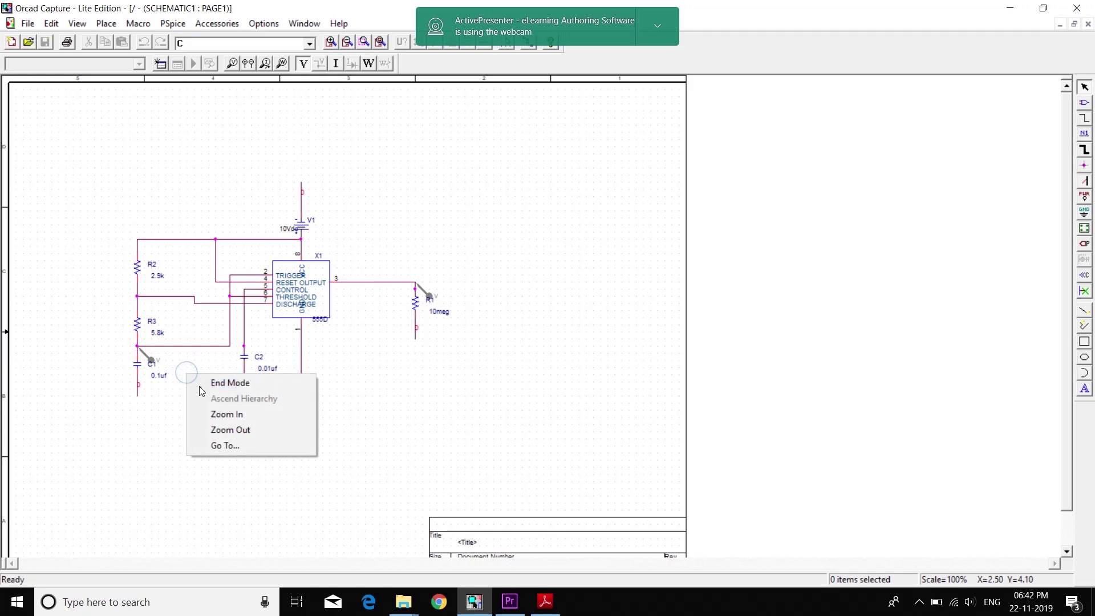
Step: Create a simulation profile named multi with a time-domain transient analysis, 4ms run time and 0.01ms maximum step size
click(161, 63)
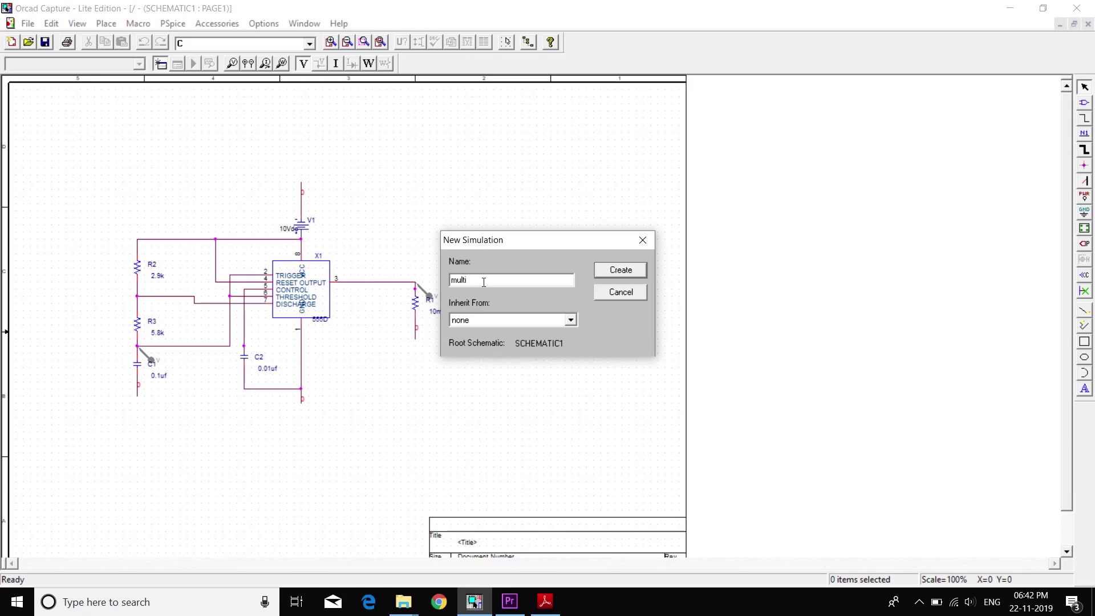
click(624, 270)
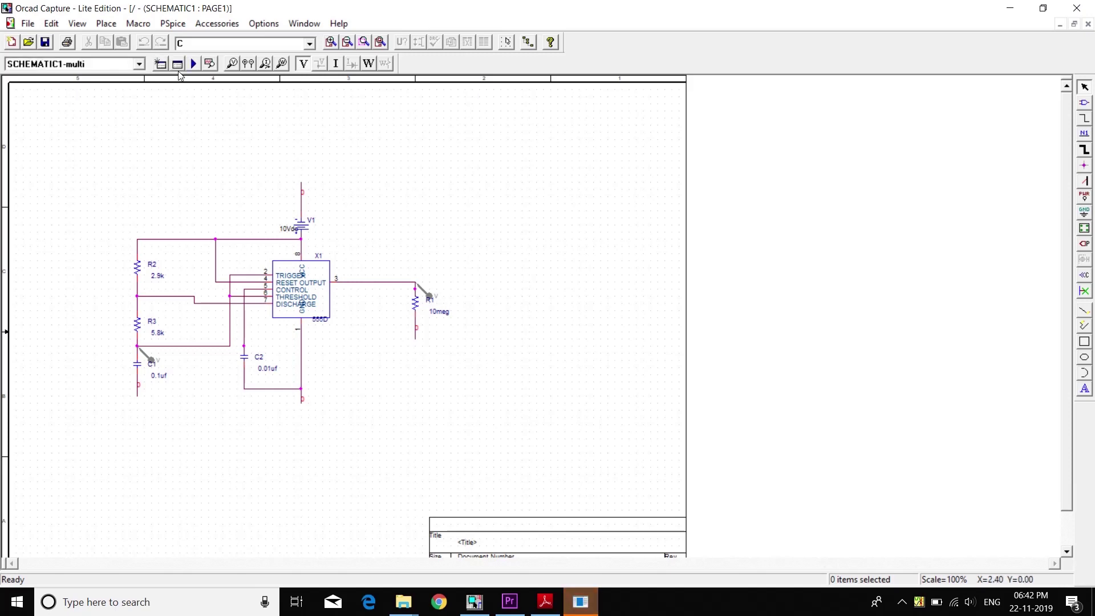
click(178, 64)
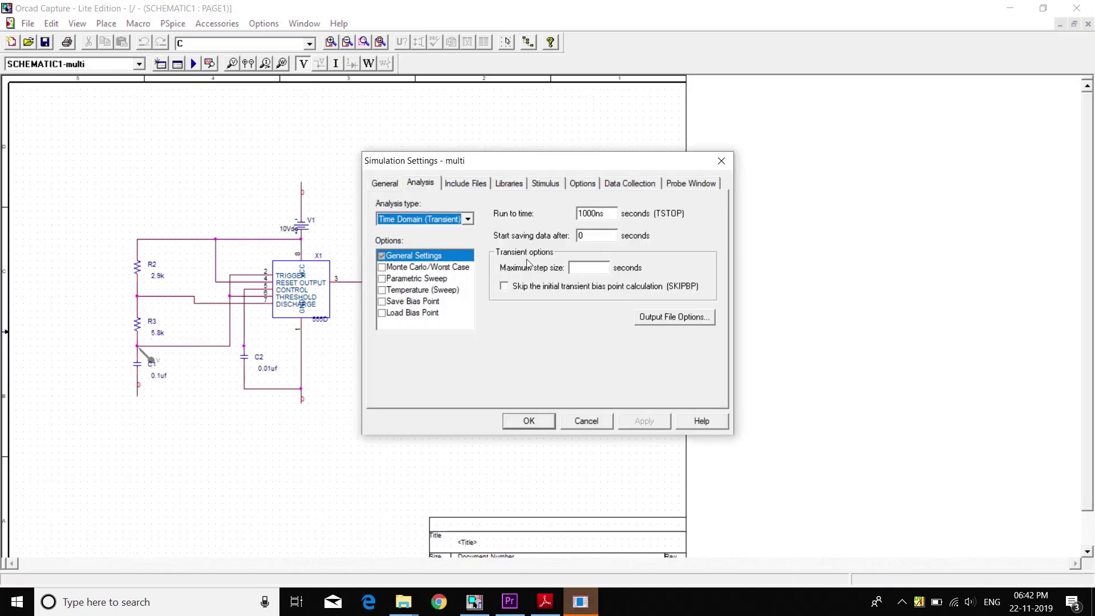
drag(599, 213, 576, 214)
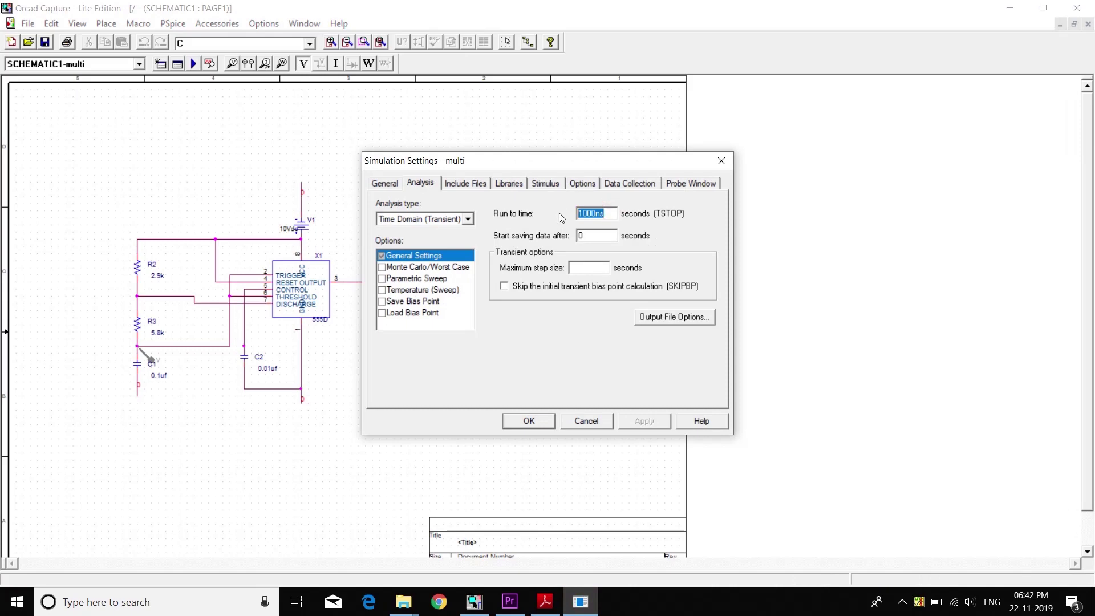
text(4ms)
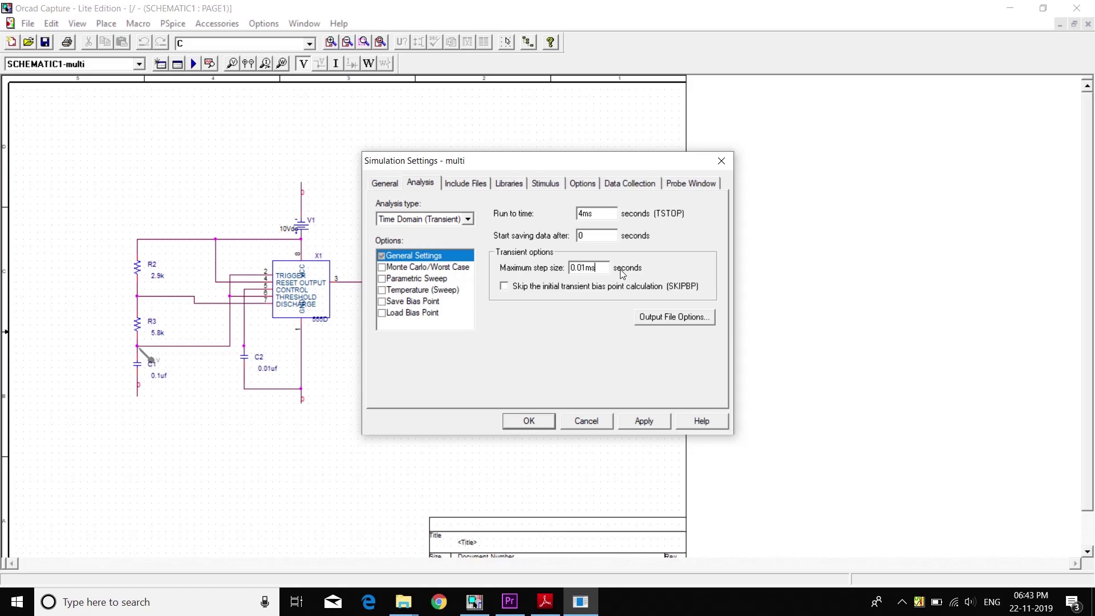
click(638, 423)
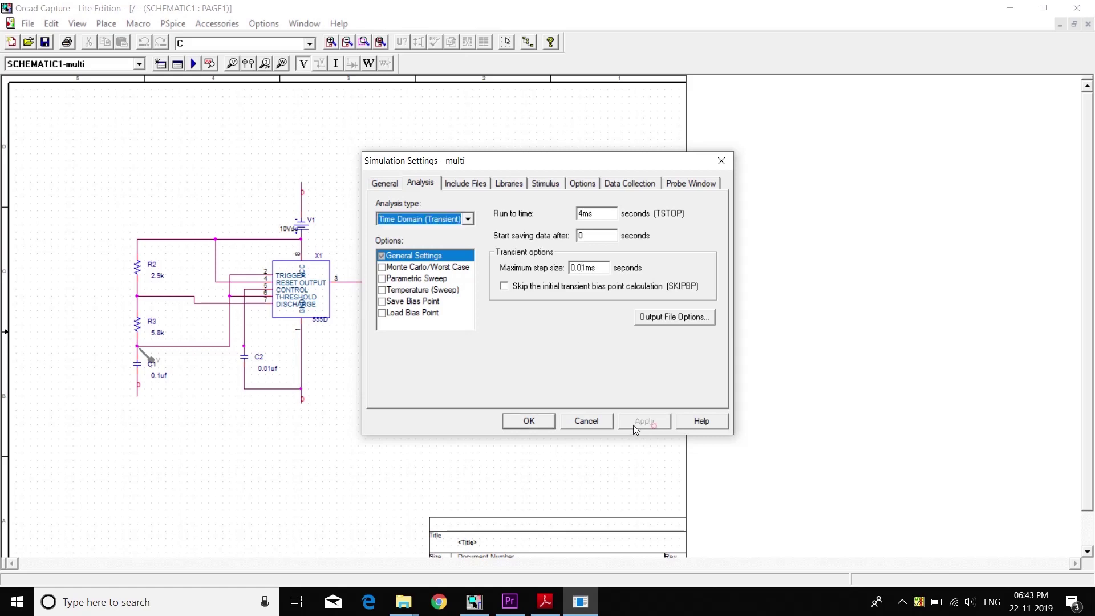
click(530, 421)
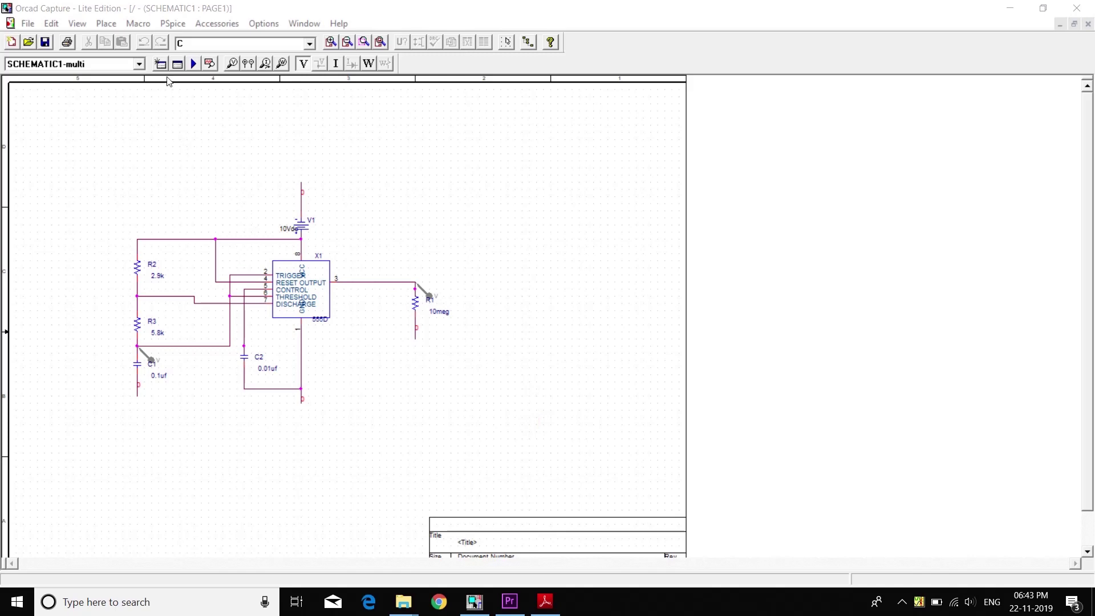
Step: Run the multi simulation and switch to PSpice A/D to view the output and capacitor voltage waveforms
click(194, 64)
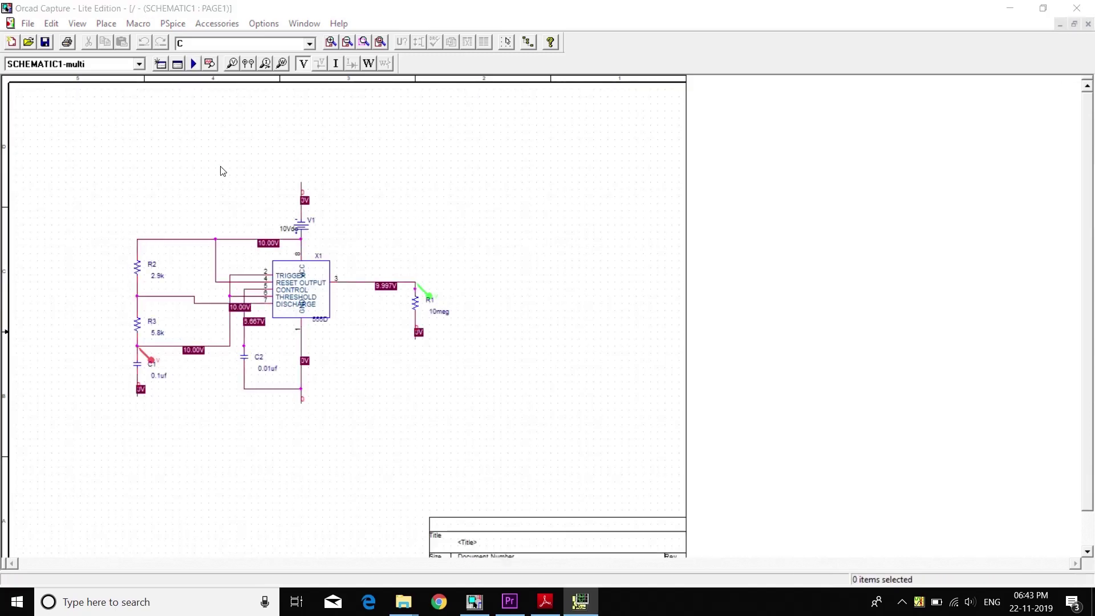
click(593, 603)
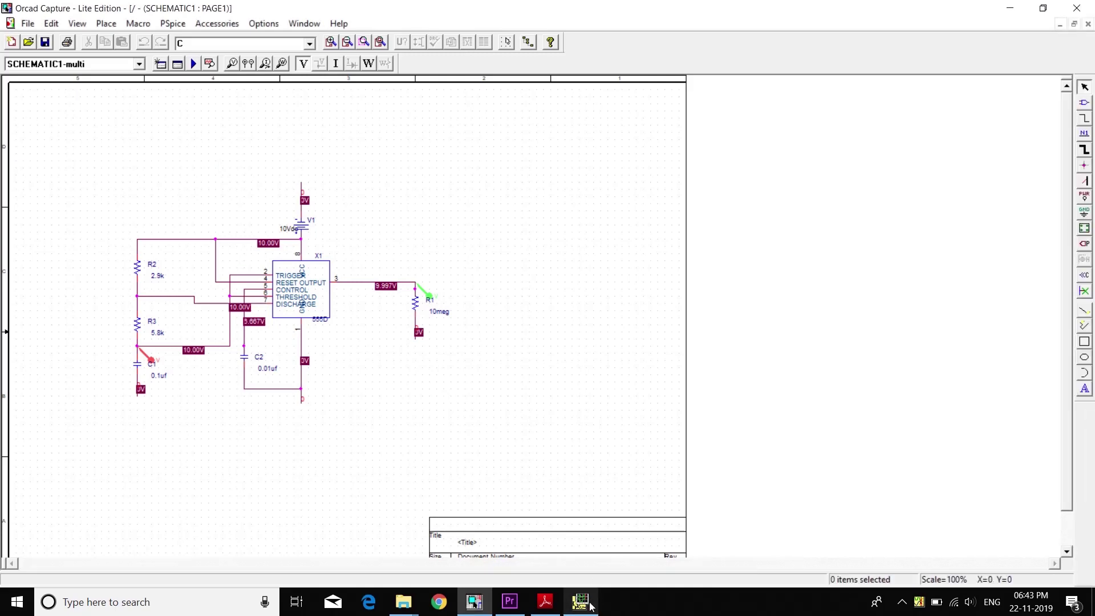
mouse_move(589, 605)
click(599, 553)
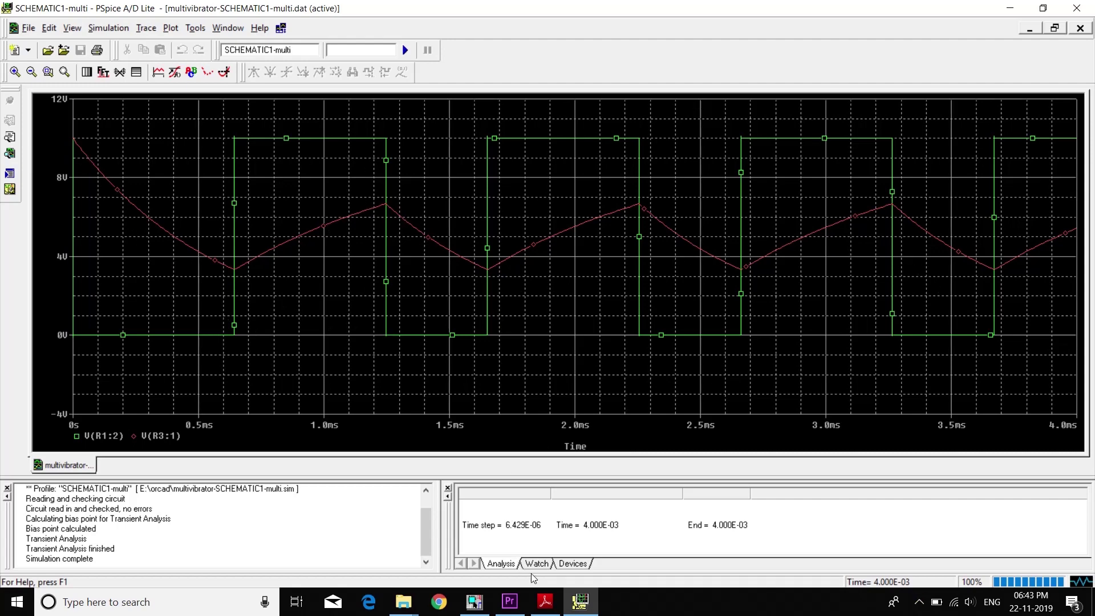
mouse_move(583, 606)
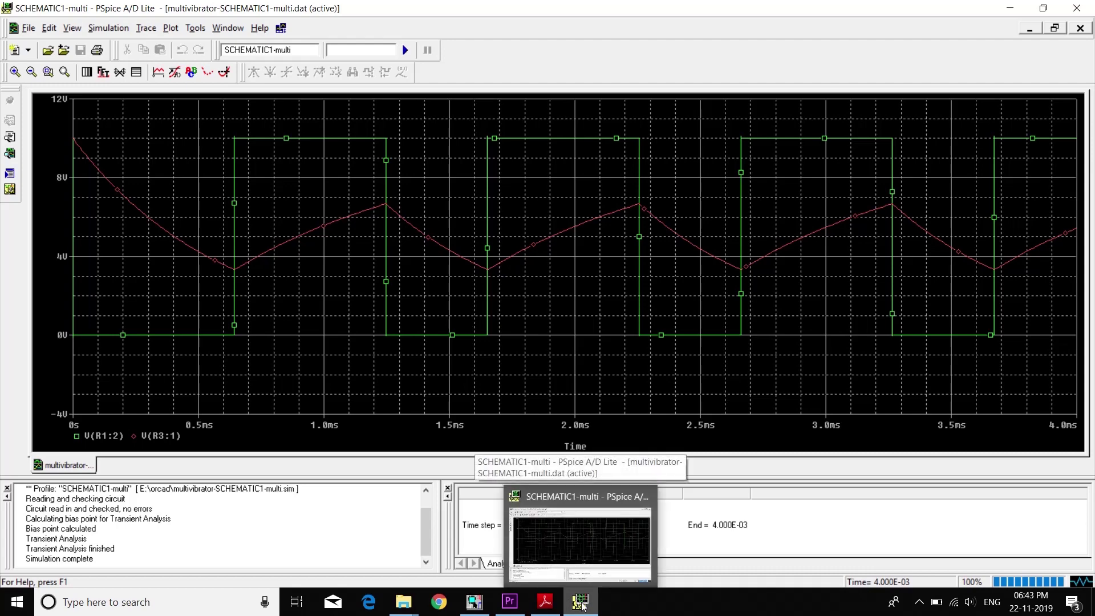